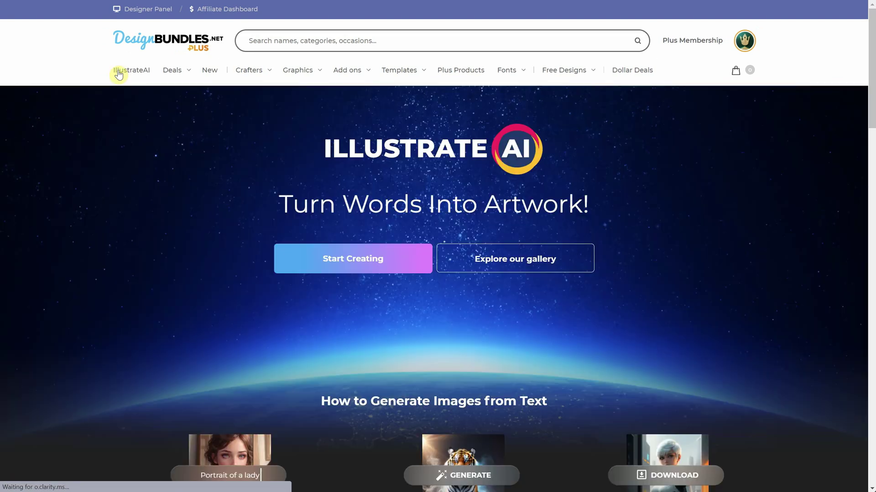
# Launch the creation workspace, review the earlier bunny prompt and image, and begin a new prompt
pyautogui.click(328, 261)
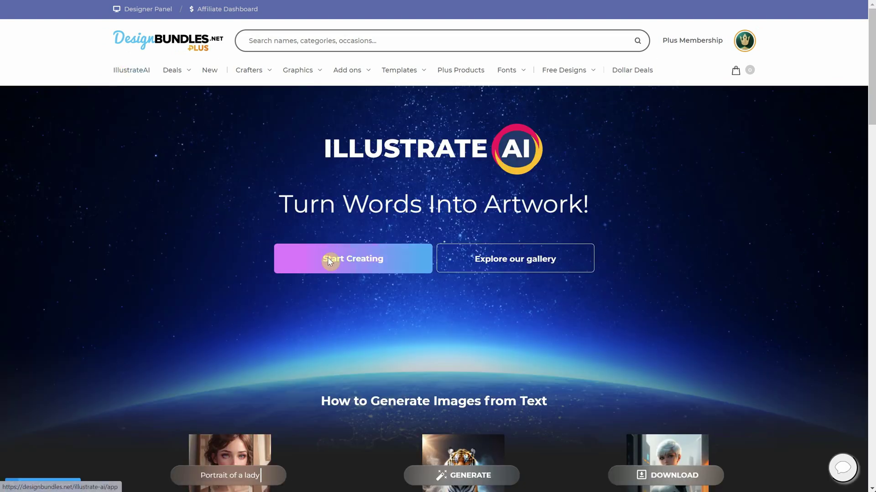
pyautogui.moveTo(148, 82); pyautogui.dragTo(191, 91)
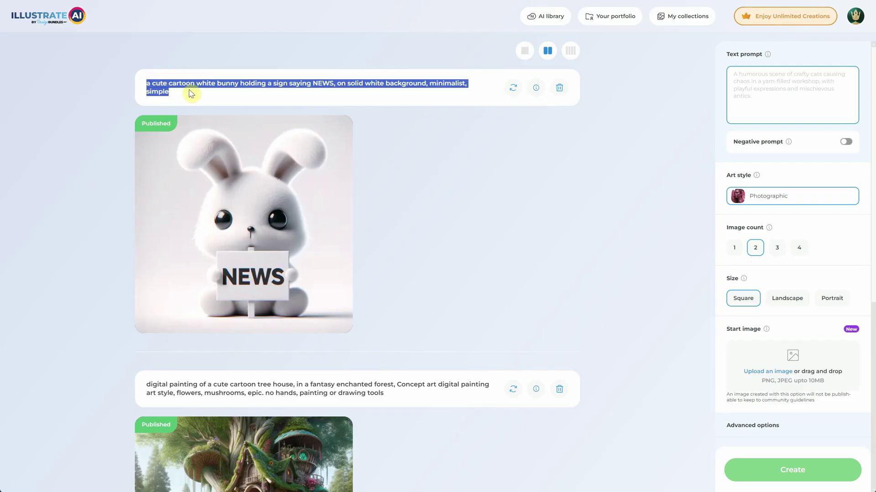
pyautogui.click(430, 146)
pyautogui.click(333, 182)
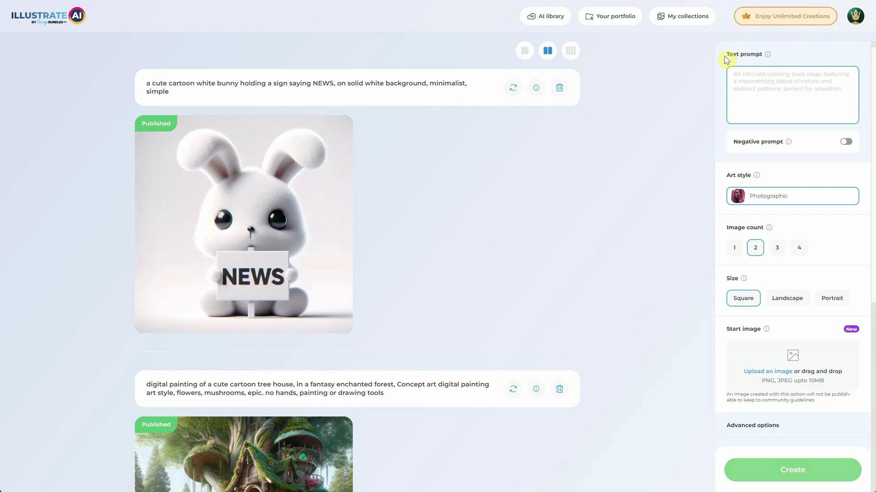
pyautogui.click(755, 80)
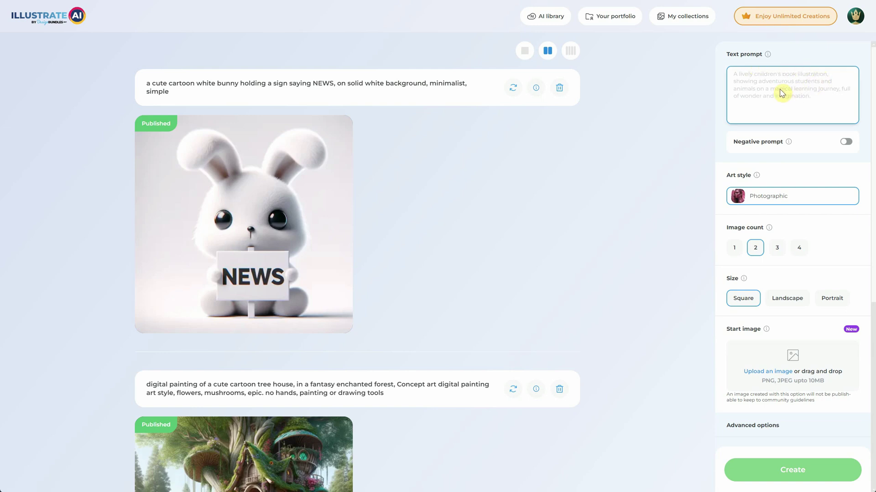
# Enter 'a cartoon cat in a forest' and enhance it into a detailed lush-forest feline description
pyautogui.write('a')
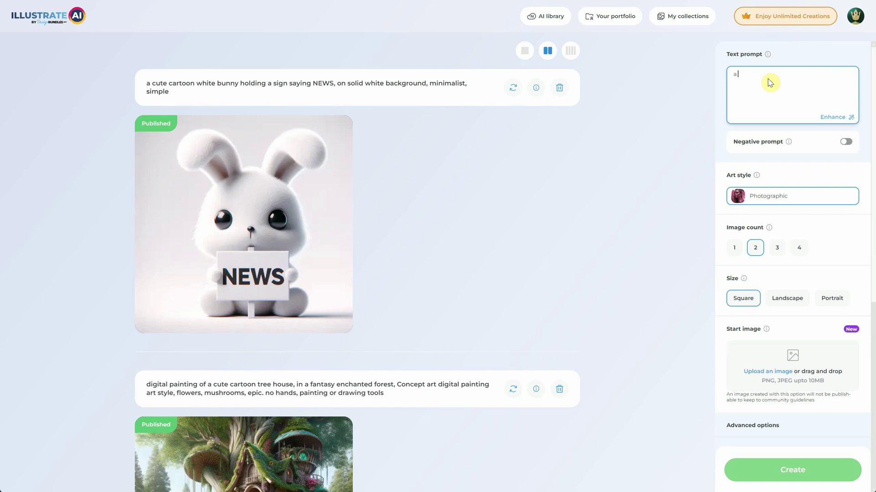
pyautogui.write(' cartoon cat in a forest')
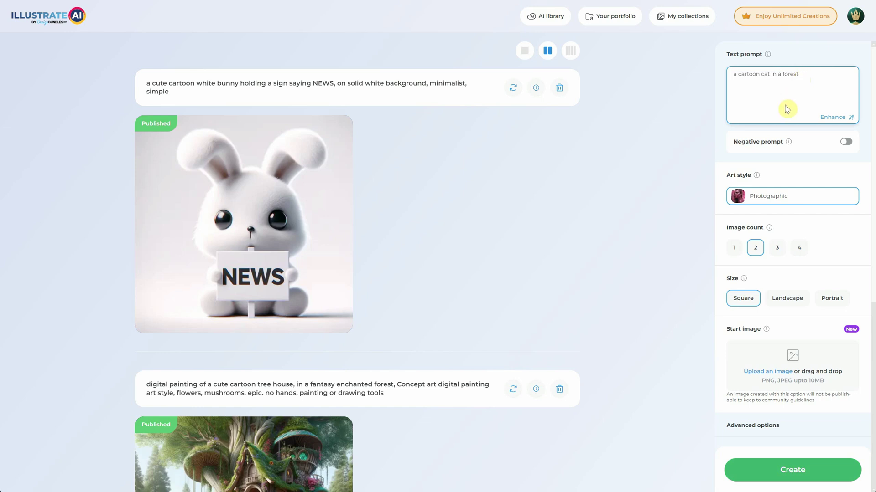
pyautogui.click(832, 118)
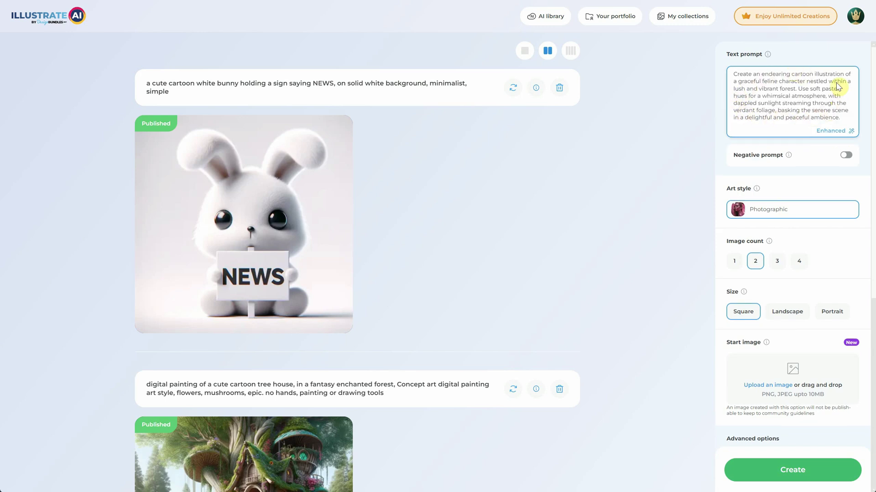
pyautogui.click(840, 156)
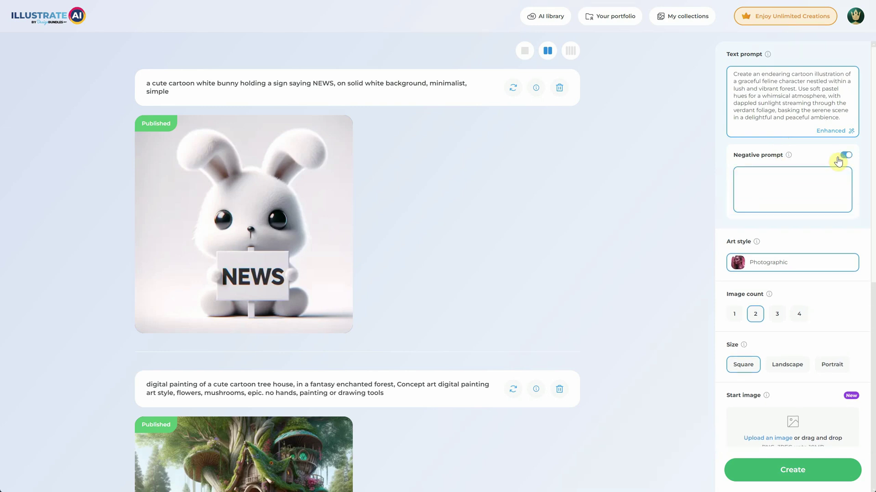
pyautogui.click(839, 159)
pyautogui.click(798, 212)
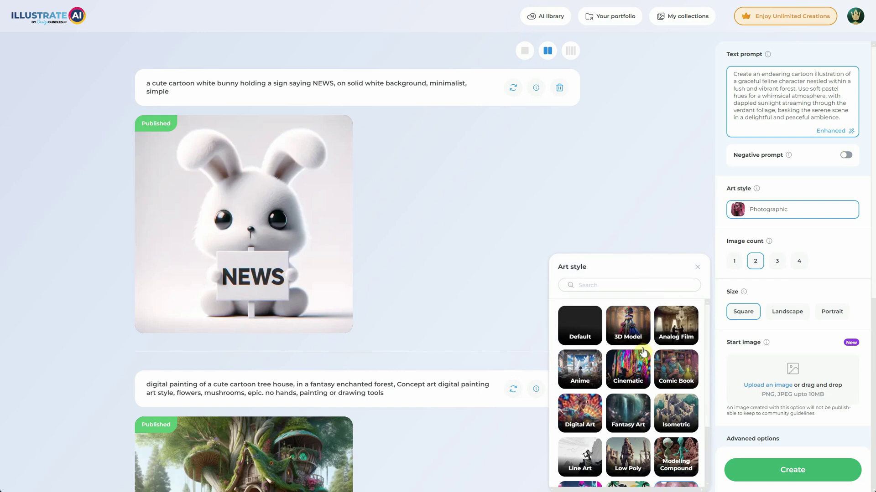
# Choose the Digital Art style and an image count of 4, keeping Square size
pyautogui.click(580, 412)
pyautogui.click(804, 209)
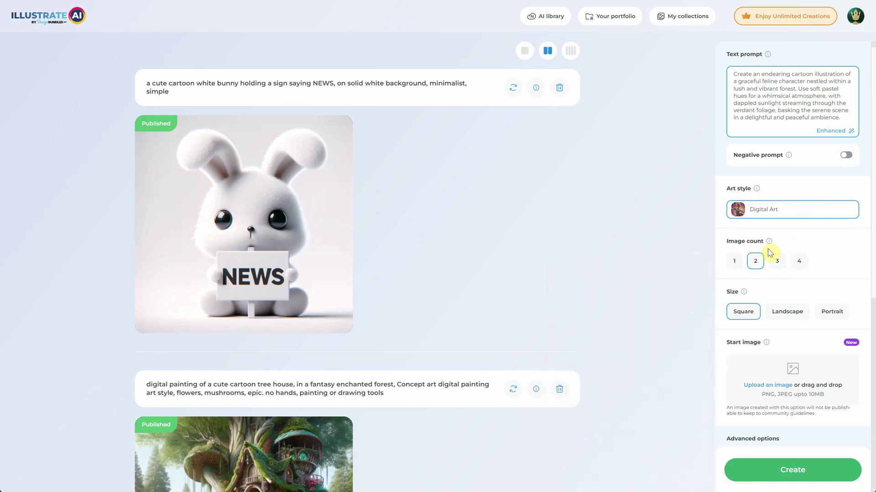
pyautogui.click(800, 265)
pyautogui.click(786, 311)
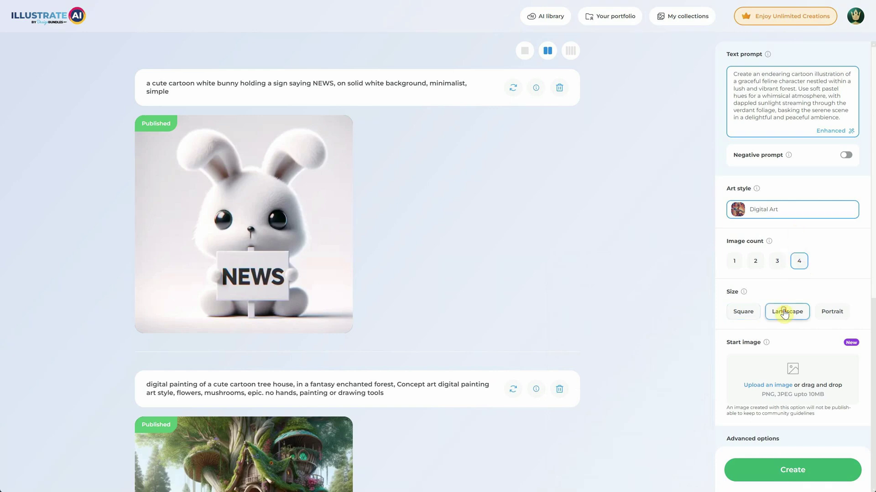
pyautogui.click(743, 312)
pyautogui.scroll(-3, 783, 282)
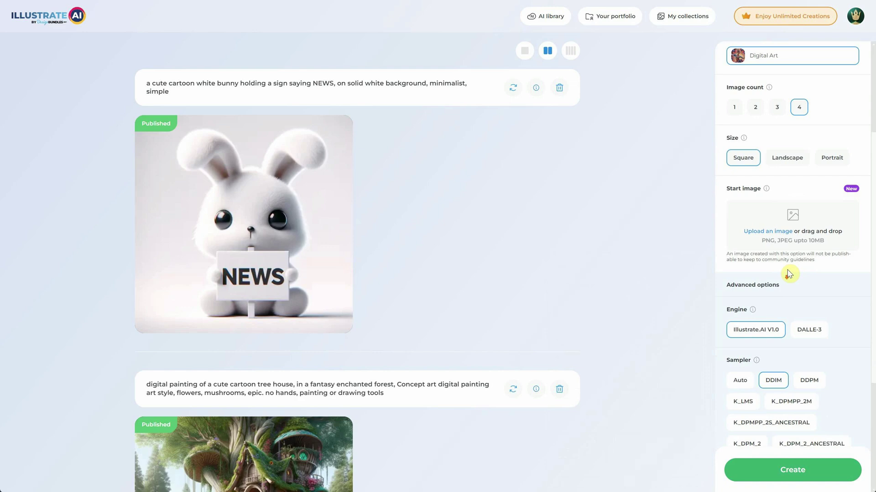
# Set the engine to DALLE-3 under Advanced options, with Vivid style, 1 image and HD quality
pyautogui.scroll(-2, 802, 239)
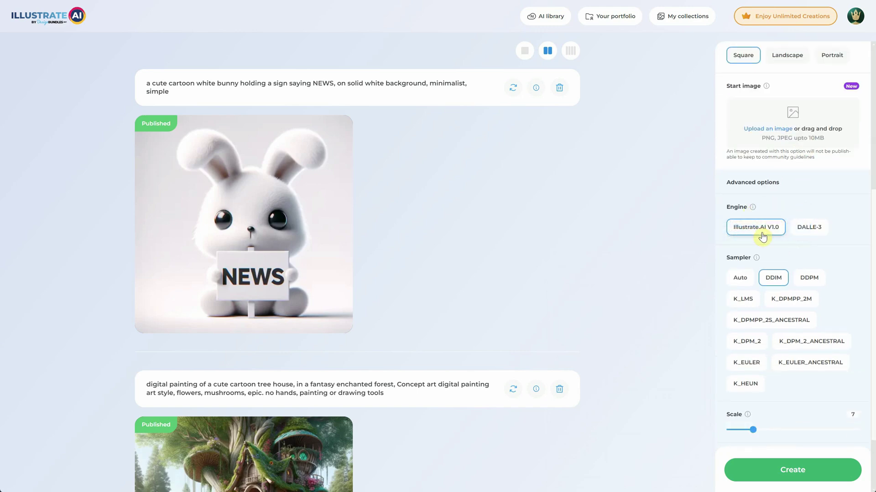
pyautogui.click(811, 228)
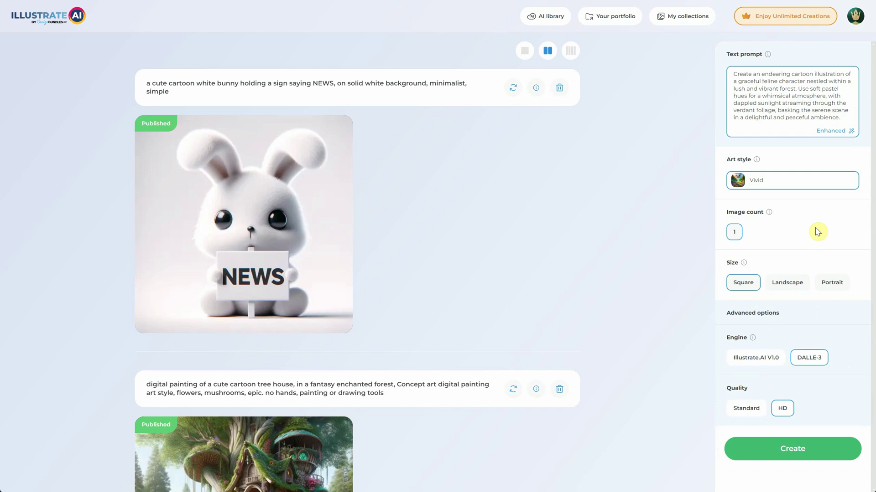
pyautogui.click(768, 360)
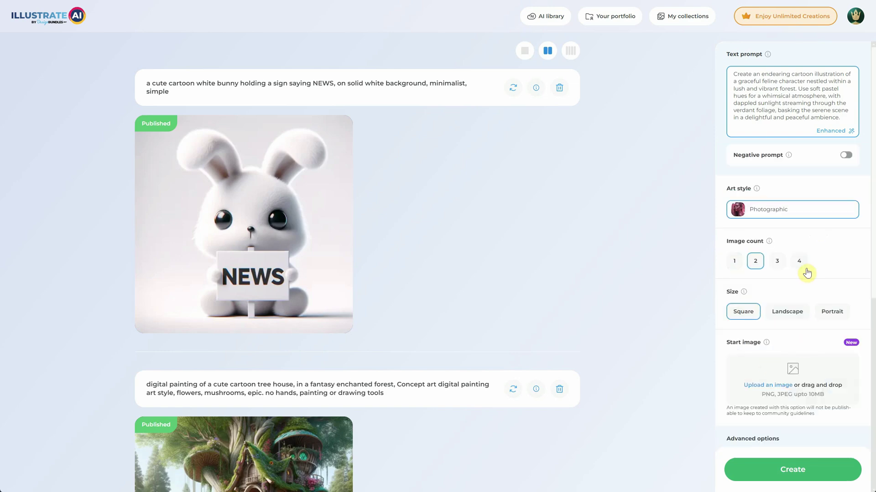
pyautogui.scroll(-3, 815, 304)
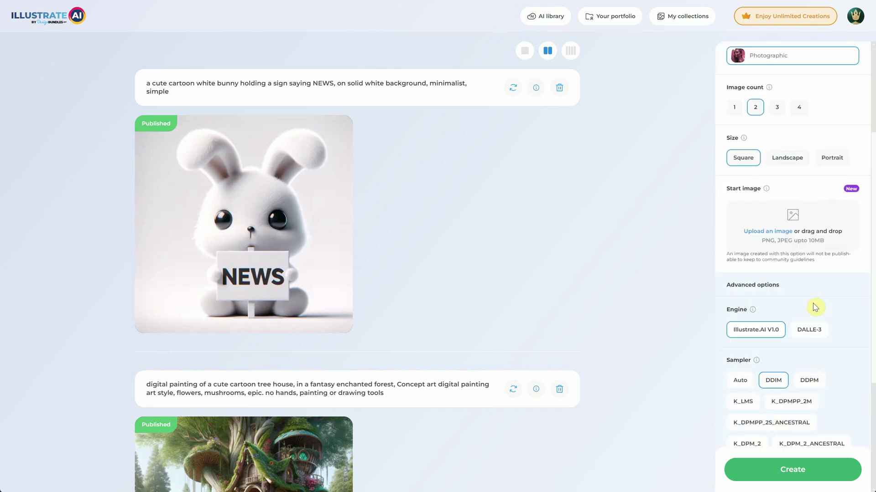
pyautogui.click(808, 329)
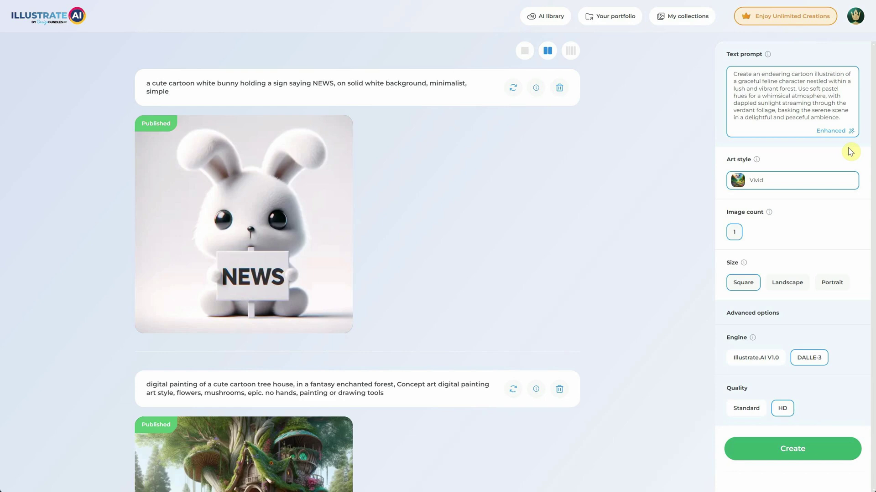
pyautogui.click(770, 180)
pyautogui.click(623, 334)
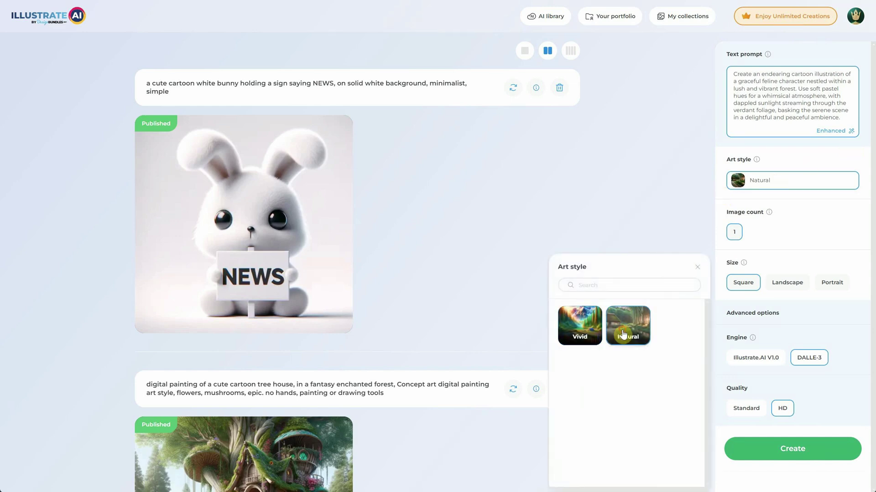
pyautogui.click(575, 326)
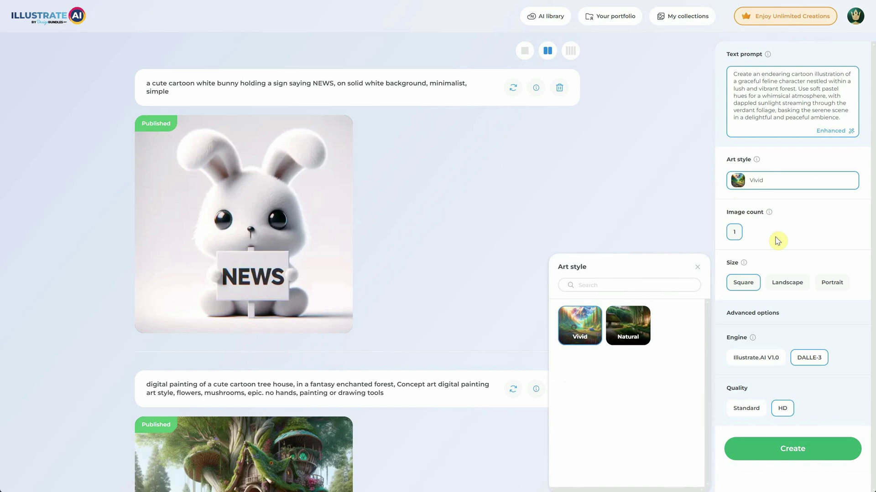
pyautogui.click(825, 182)
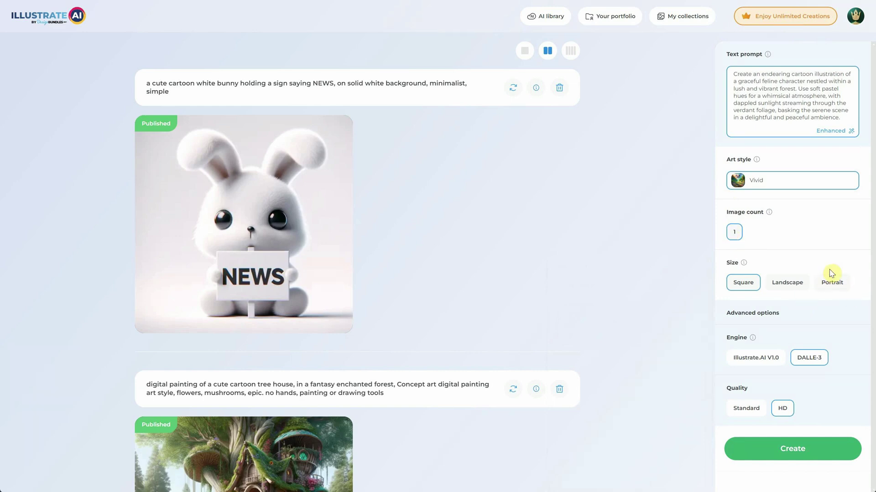
pyautogui.click(743, 411)
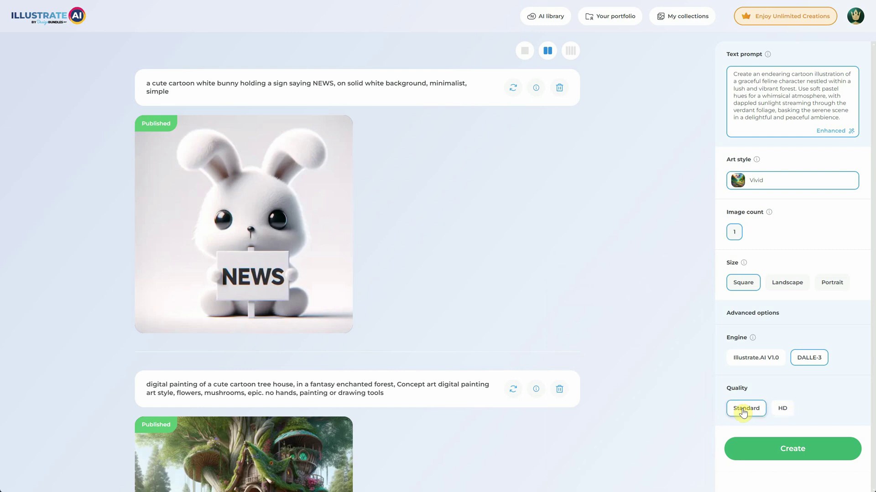
pyautogui.click(782, 411)
# Generate the enhanced feline prompt with DALLE-3 and enlarge the resulting sleeping-cat image
pyautogui.click(770, 456)
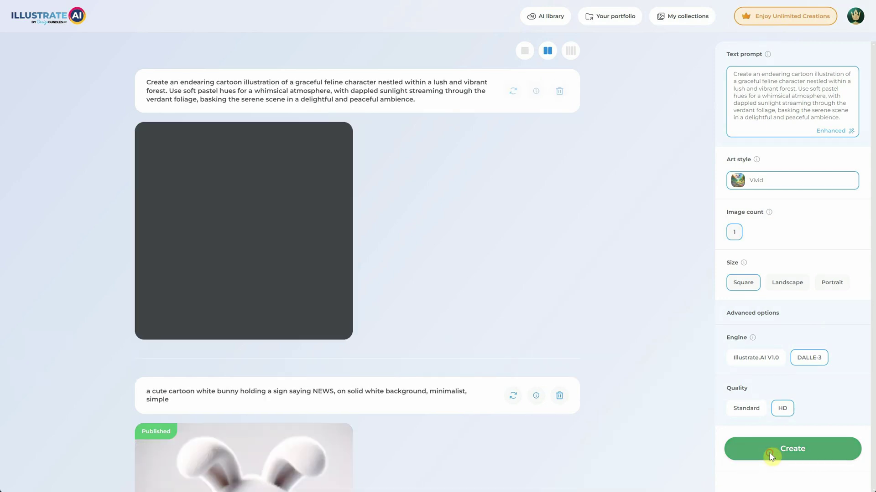
pyautogui.click(501, 248)
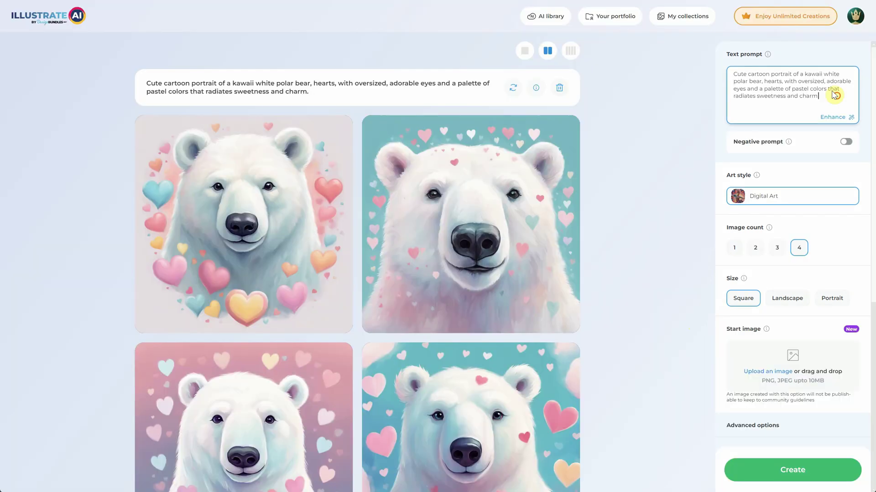
# Review the polar bear prompt and enlarge the original and new DALLE-3 bear images
pyautogui.moveTo(833, 94); pyautogui.dragTo(717, 70)
pyautogui.click(674, 102)
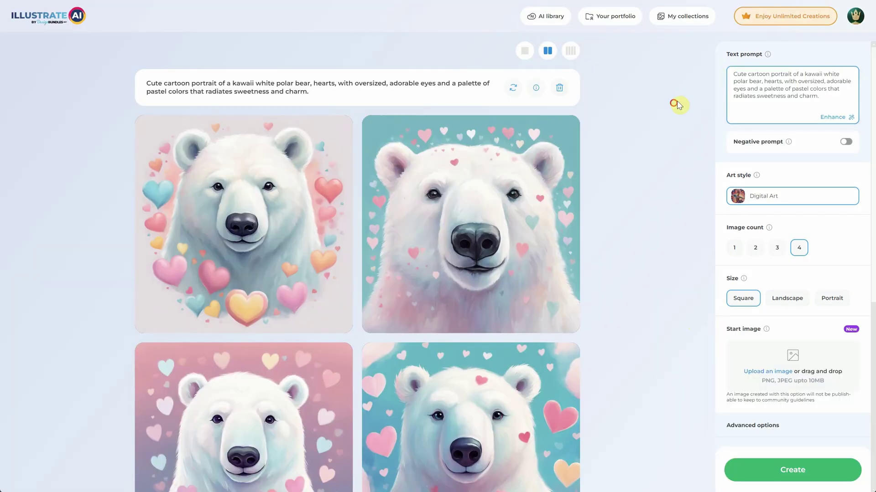
pyautogui.scroll(-3, 775, 228)
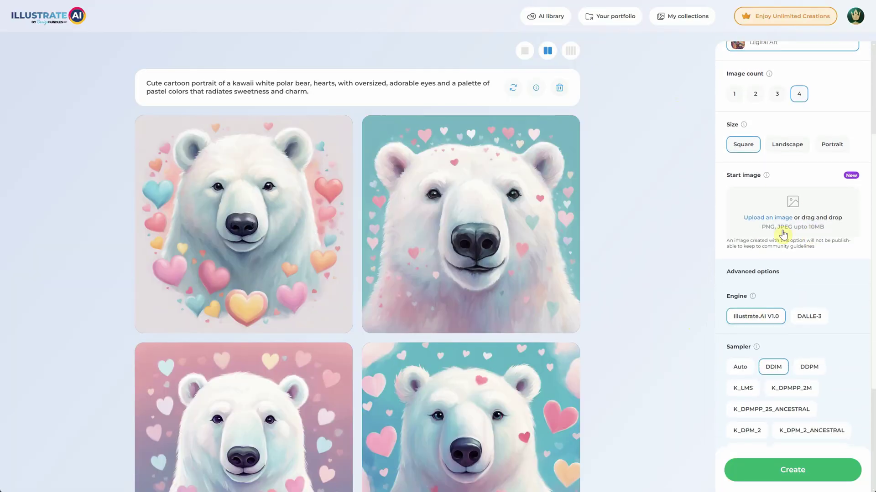
pyautogui.scroll(3, 784, 224)
pyautogui.scroll(-2, 588, 224)
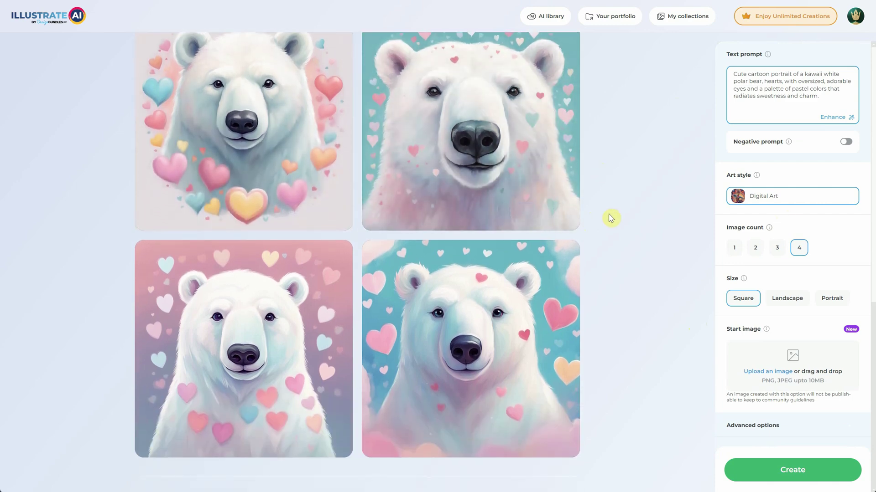
pyautogui.scroll(2, 694, 211)
pyautogui.click(243, 174)
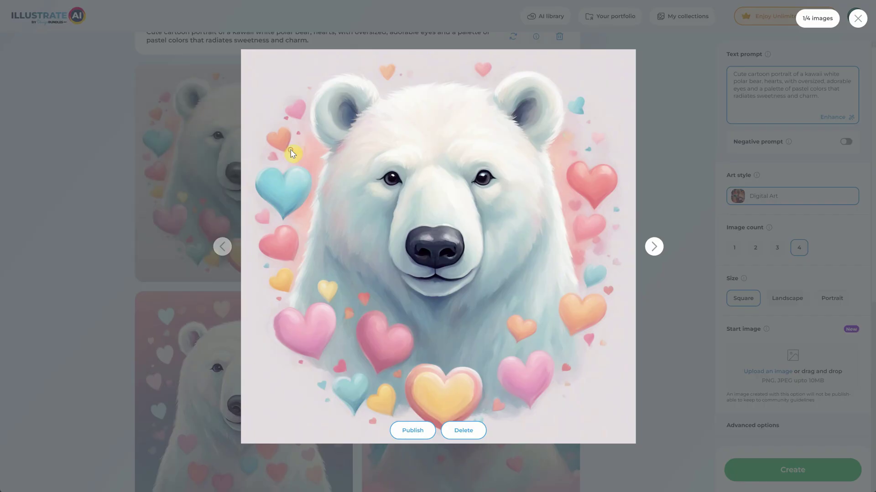
pyautogui.click(668, 164)
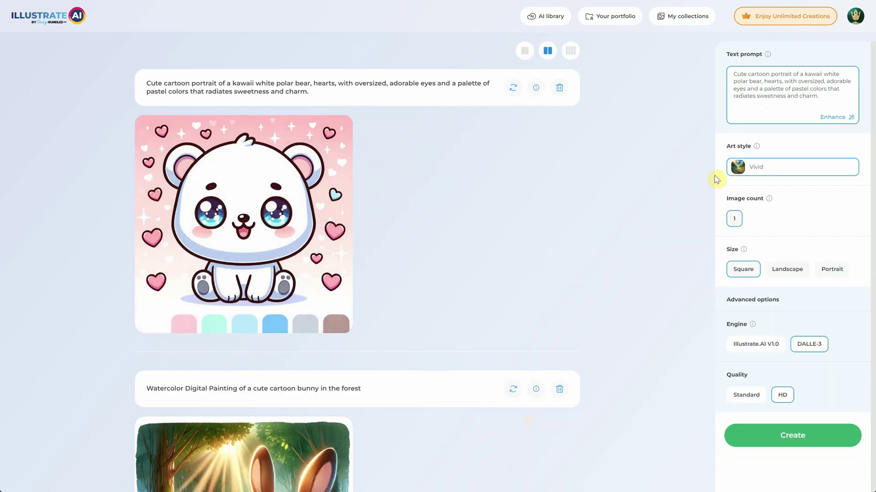
pyautogui.click(249, 225)
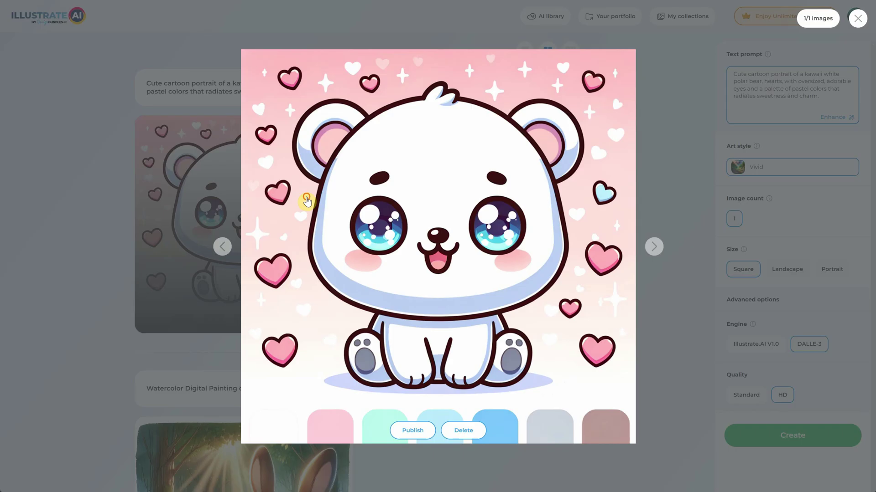
pyautogui.click(682, 172)
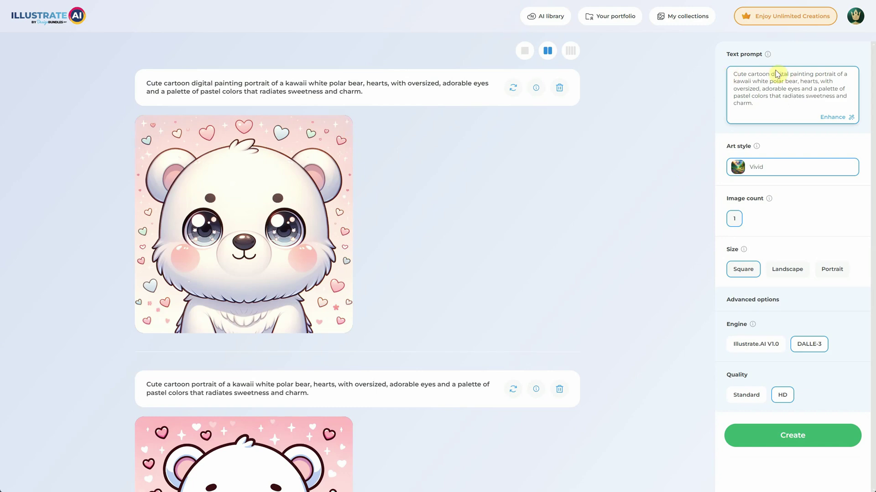
# Check the added 'digital painting' wording in the polar bear prompt
pyautogui.moveTo(774, 74)
pyautogui.mouseDown()
pyautogui.moveTo(801, 81)
pyautogui.moveTo(813, 73)
pyautogui.mouseUp()
pyautogui.scroll(-1, 347, 255)
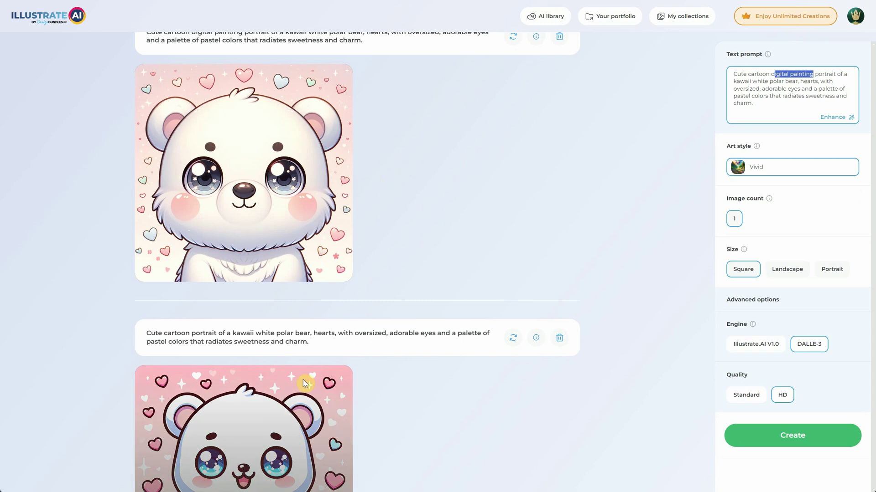
pyautogui.scroll(-2, 305, 383)
pyautogui.scroll(3, 392, 210)
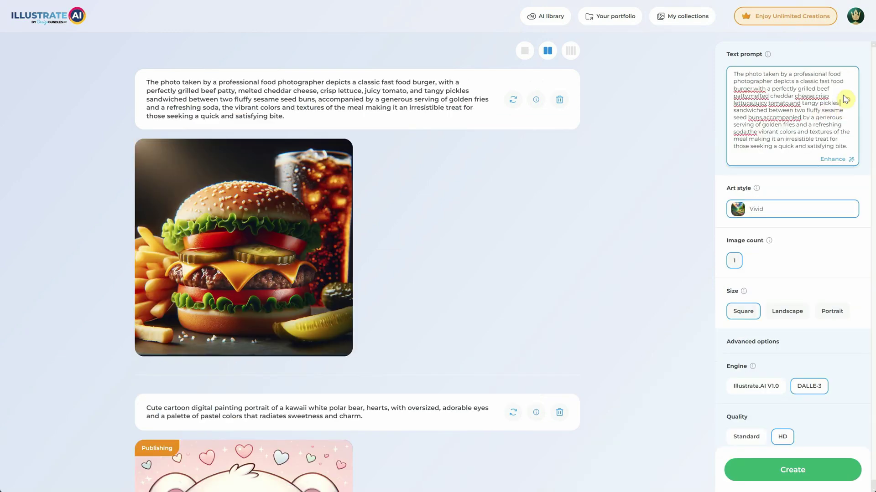
# Read through the burger food-photographer prompt and enlarge the first burger photo
pyautogui.keyDown('shift'); pyautogui.click(841, 102); pyautogui.keyUp('shift')
pyautogui.click(759, 84)
pyautogui.moveTo(733, 110); pyautogui.dragTo(848, 147)
pyautogui.click(854, 93)
pyautogui.click(317, 183)
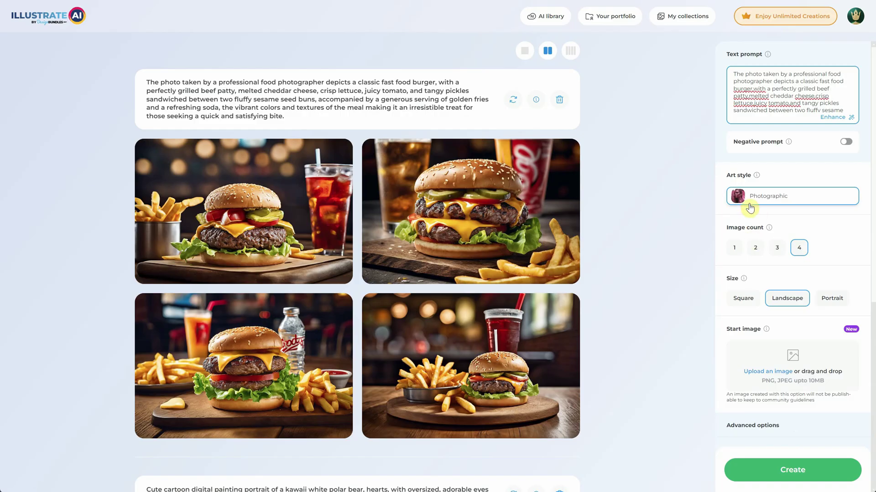
# Inspect the fourth, second and third landscape burger photos enlarged
pyautogui.click(436, 350)
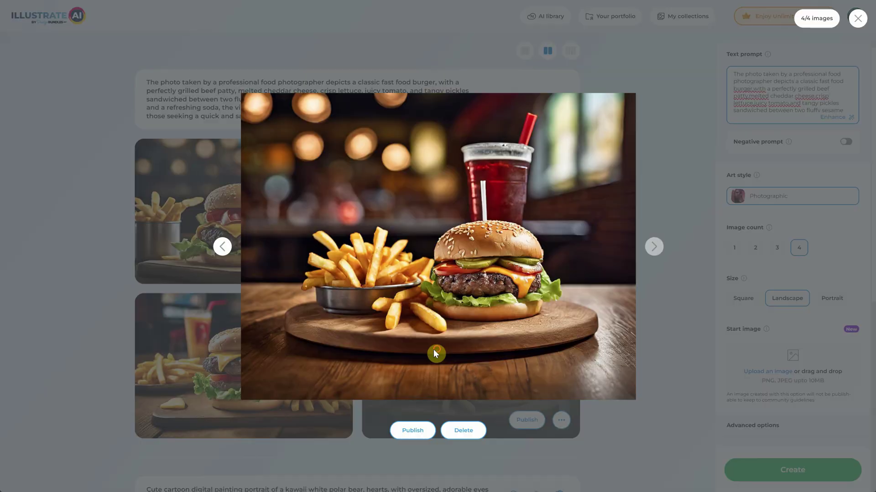
pyautogui.click(674, 373)
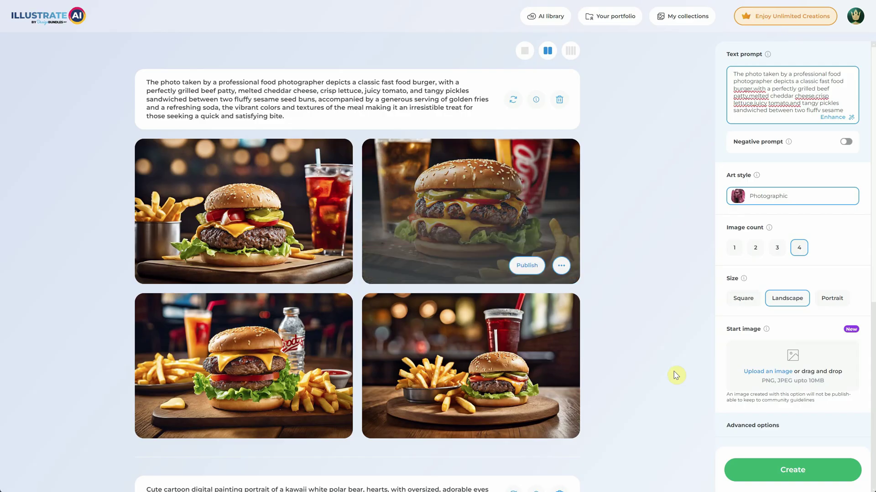
pyautogui.click(481, 184)
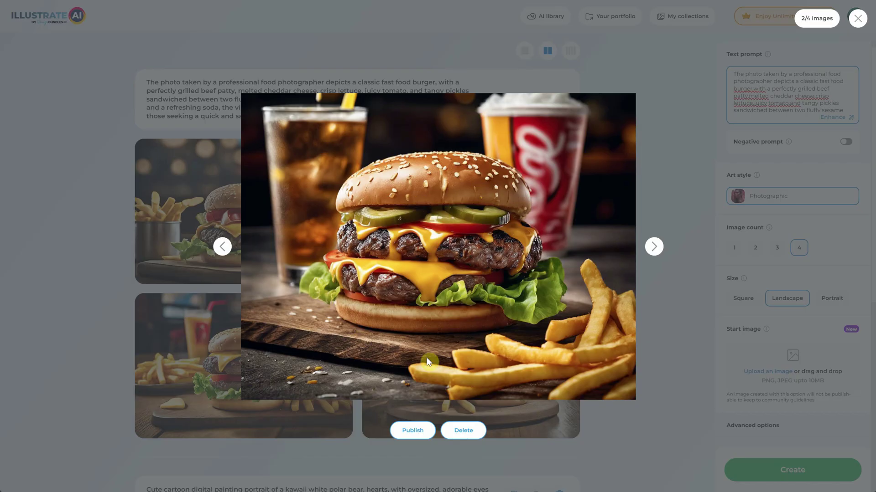
pyautogui.click(670, 474)
pyautogui.click(269, 335)
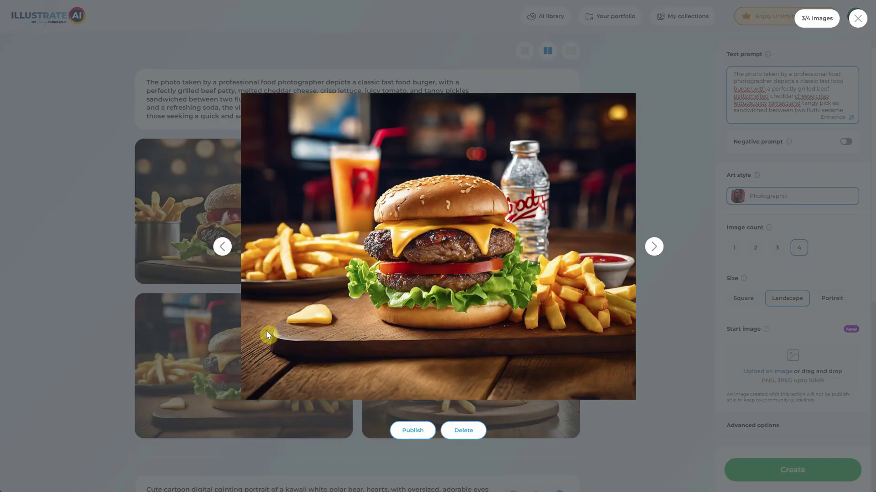
pyautogui.click(675, 408)
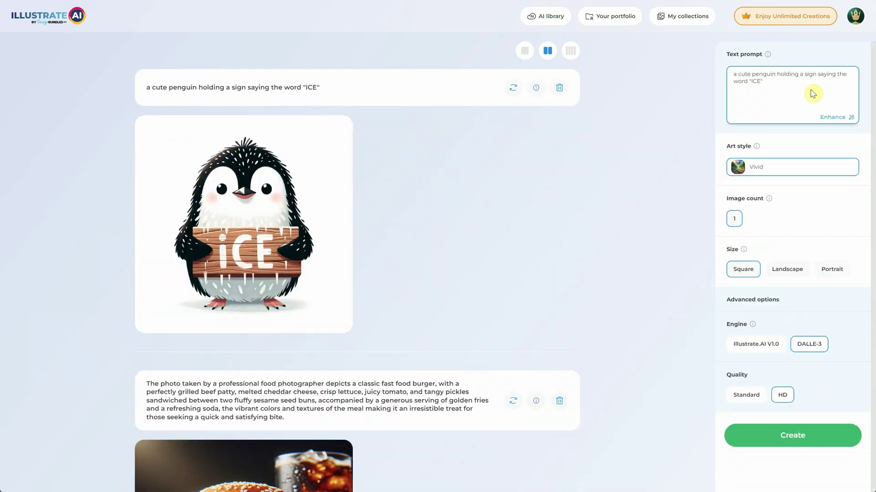
# Compare the ICE-sign penguin with a Digital Art penguin, then set the engine to Illustrate.AI V1.0
pyautogui.moveTo(812, 89); pyautogui.dragTo(726, 71)
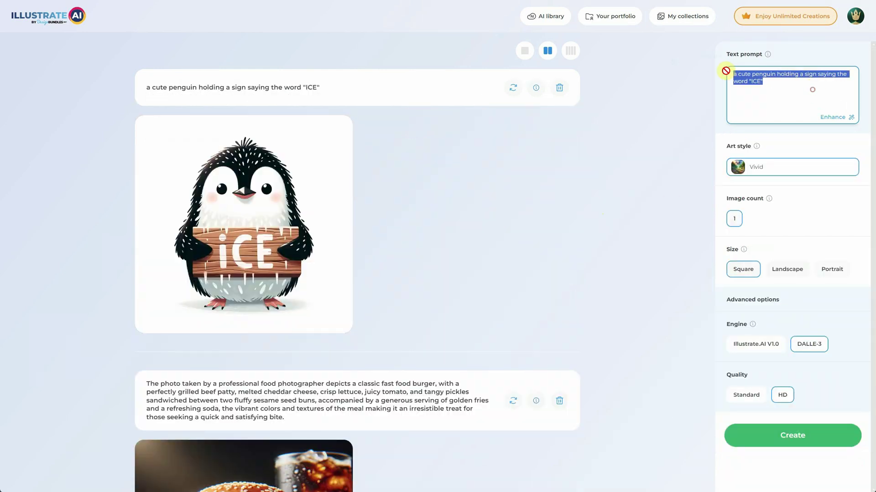
pyautogui.click(609, 167)
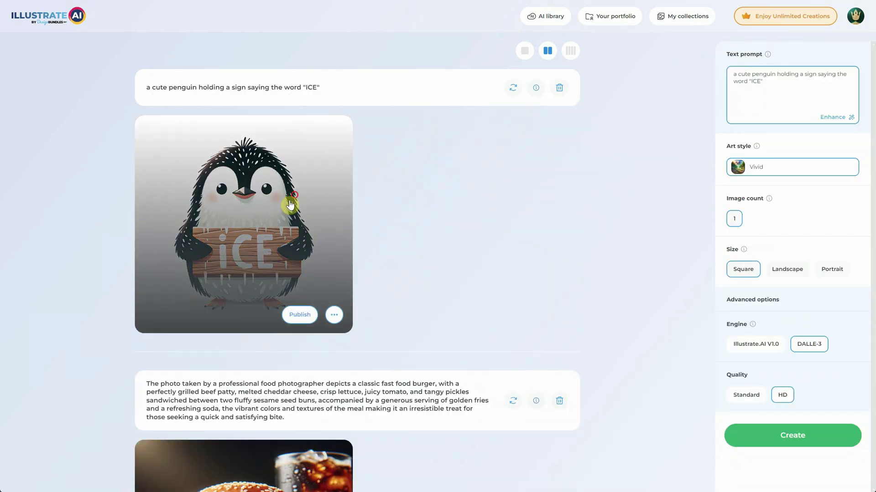
pyautogui.click(290, 206)
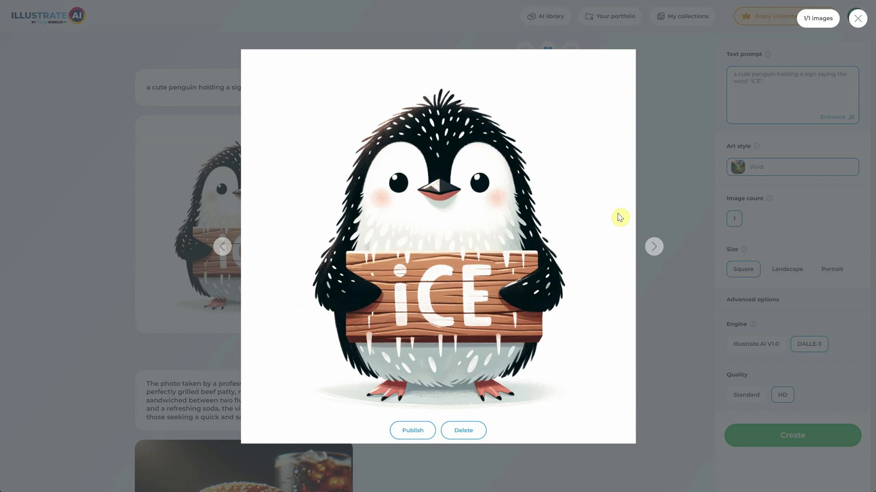
pyautogui.click(671, 177)
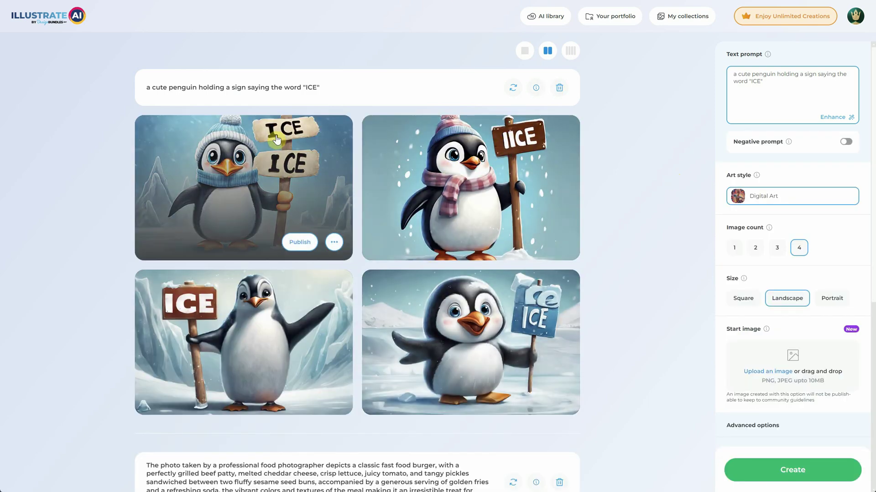
pyautogui.click(227, 311)
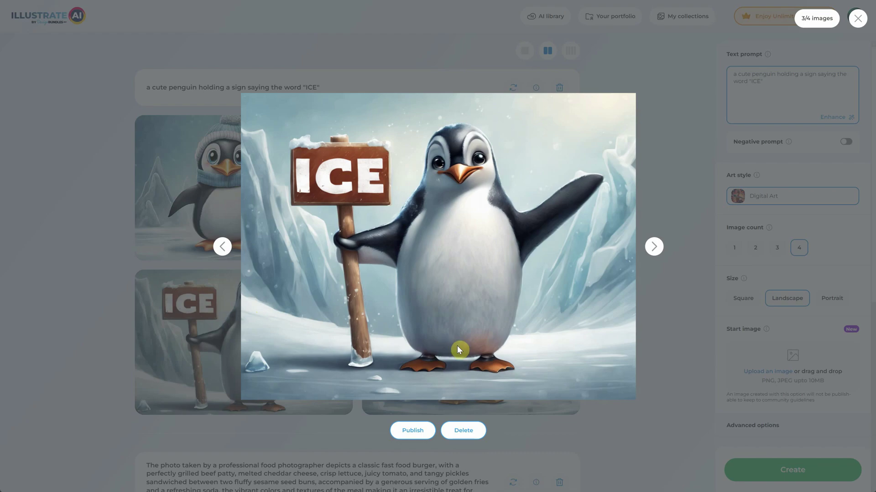
pyautogui.click(683, 139)
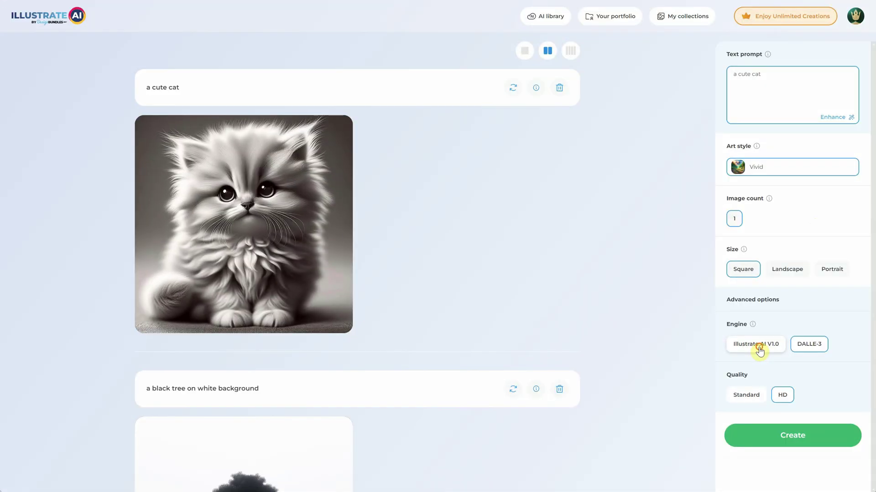
pyautogui.click(758, 349)
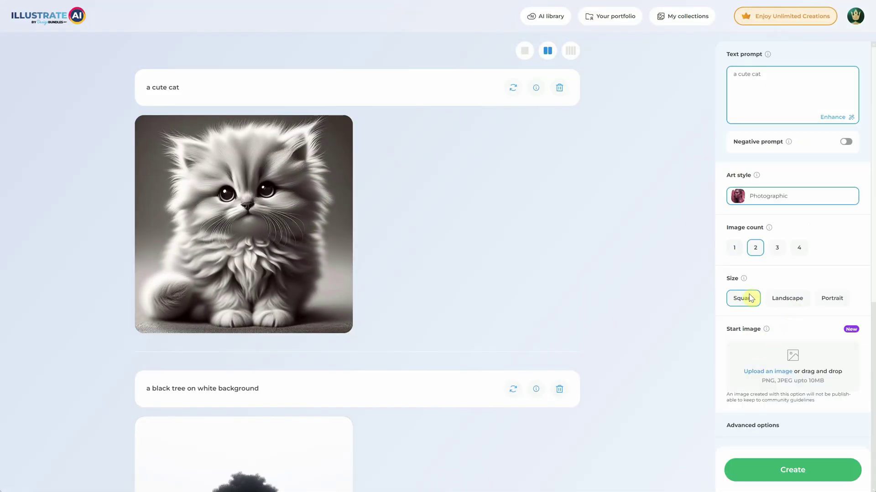
# Upload heart.png as the start image, then try replacing and removing it
pyautogui.click(794, 365)
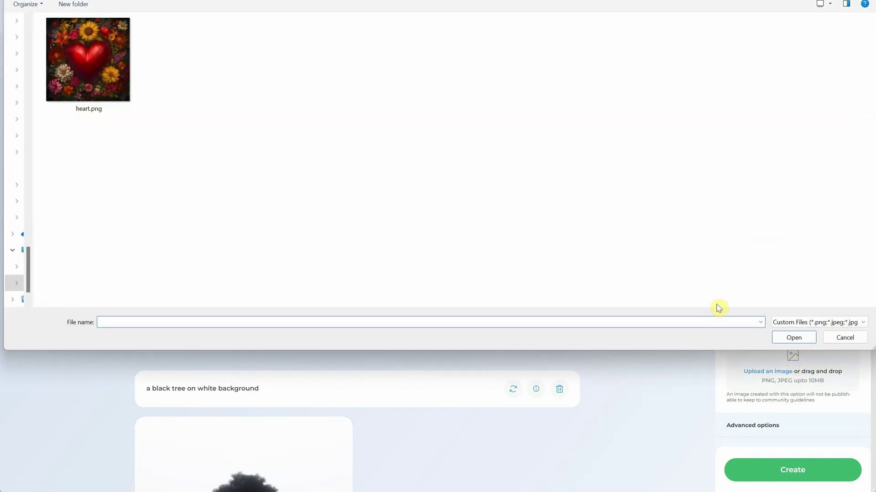
pyautogui.doubleClick(106, 67)
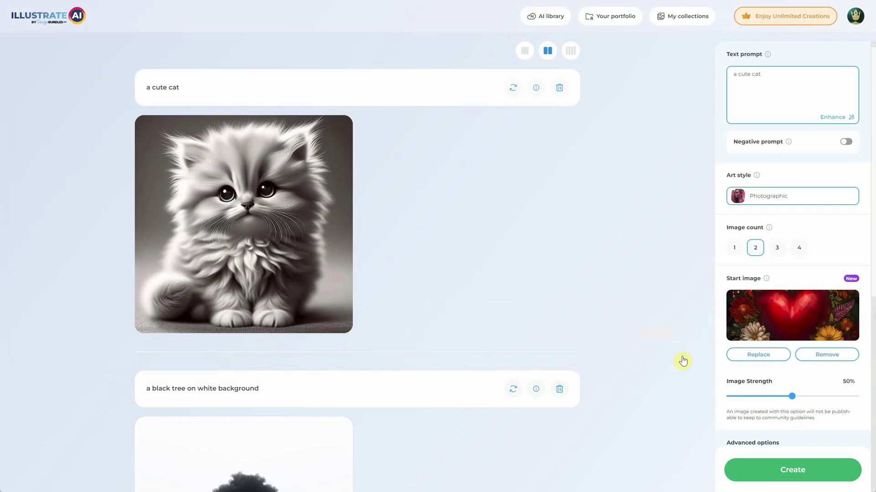
pyautogui.click(759, 356)
pyautogui.click(844, 337)
pyautogui.click(828, 354)
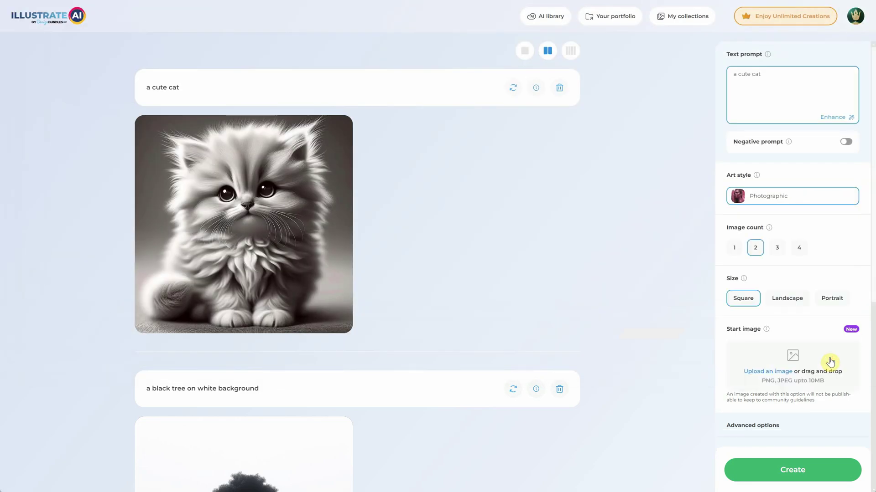
# Upload heart.png again as the start image at 50% image strength
pyautogui.click(798, 366)
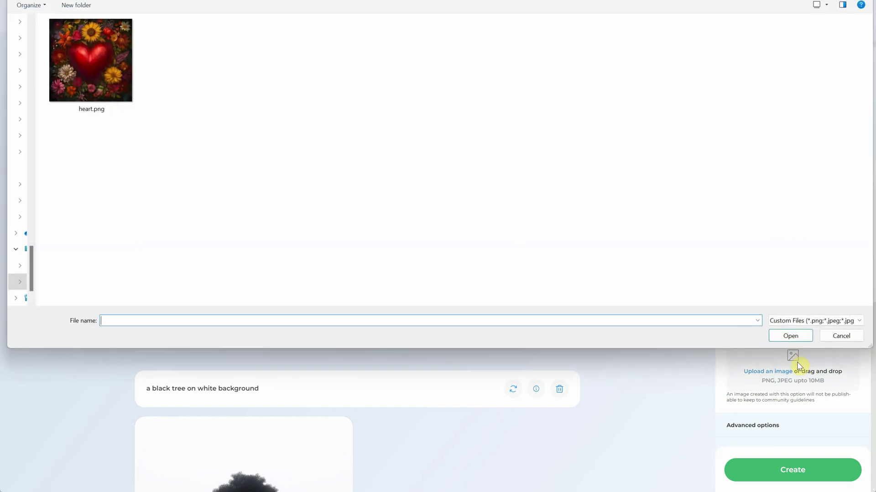
pyautogui.doubleClick(115, 66)
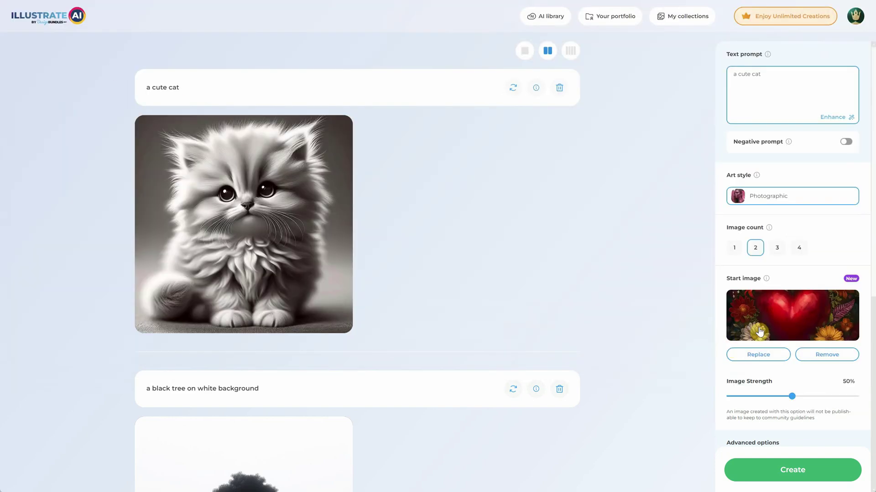
pyautogui.scroll(-4, 792, 324)
pyautogui.scroll(4, 792, 322)
pyautogui.scroll(-1, 792, 319)
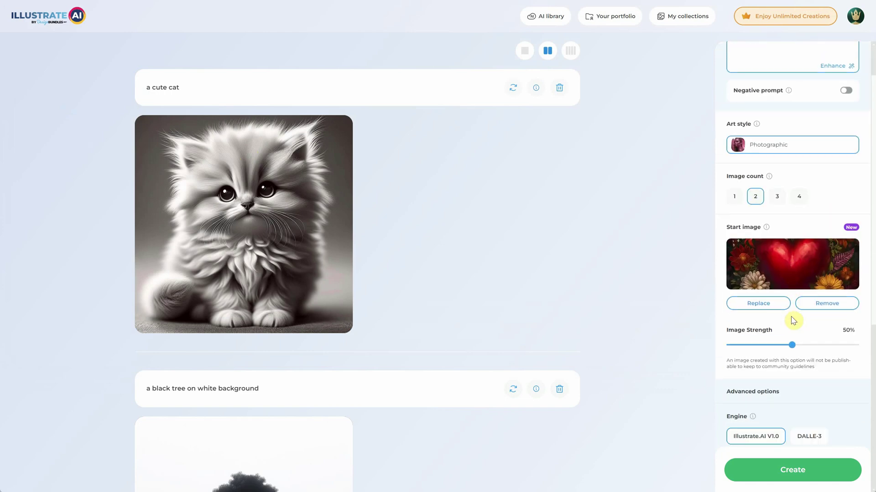
pyautogui.scroll(-3, 794, 313)
pyautogui.scroll(5, 795, 314)
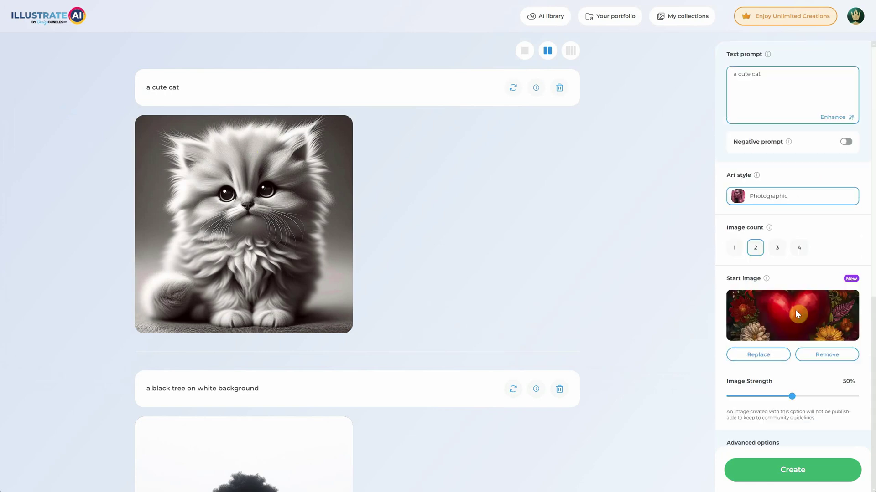
# Set the image count to 4 with the Digital Art style
pyautogui.click(798, 249)
pyautogui.click(789, 195)
pyautogui.click(584, 417)
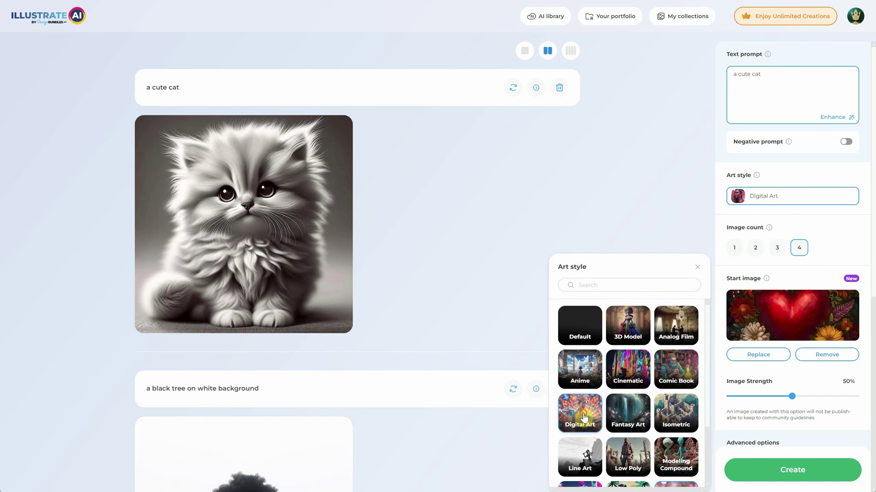
pyautogui.click(821, 238)
# Replace the prompt with 'a red heart surrounded by flowers, digital painting' and drop image strength to 1%
pyautogui.click(787, 75)
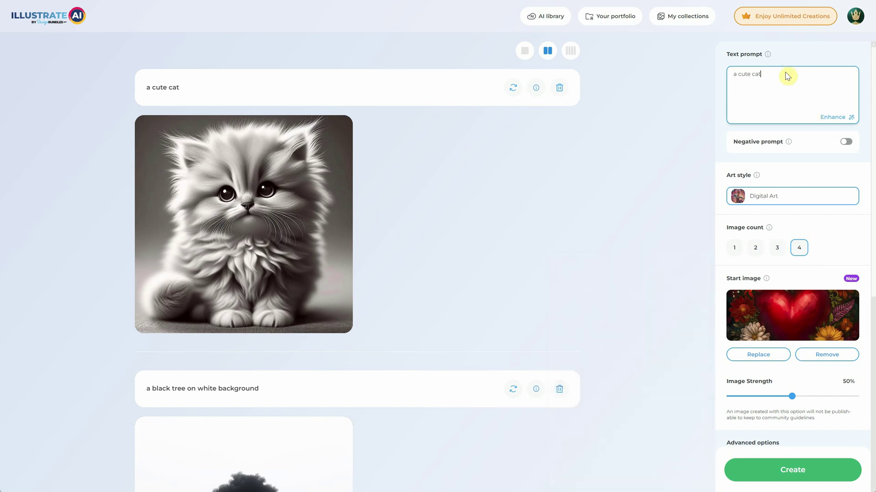
pyautogui.tripleClick(788, 76)
pyautogui.write('a red heart surrounded by flowers, digital painting')
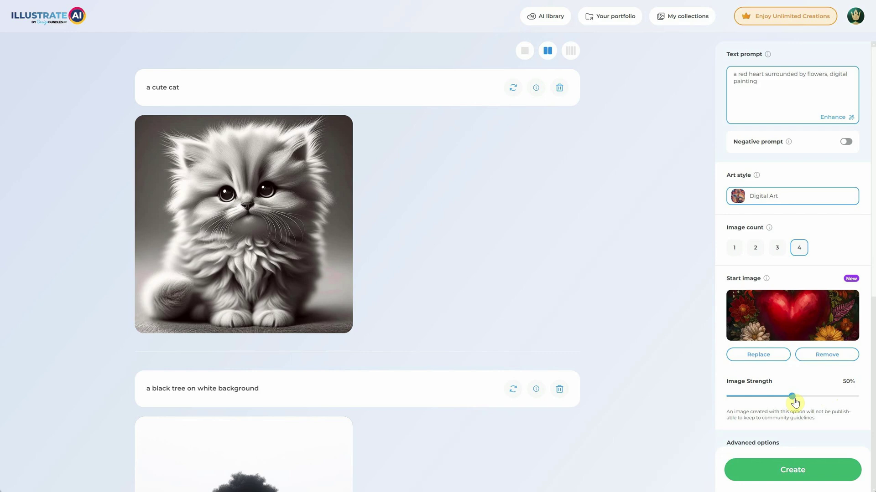
pyautogui.moveTo(794, 400); pyautogui.dragTo(727, 399)
# Generate four heart-and-flower images at 1%, then new sets at 40% and 87% image strength
pyautogui.click(780, 471)
pyautogui.scroll(-1, 652, 211)
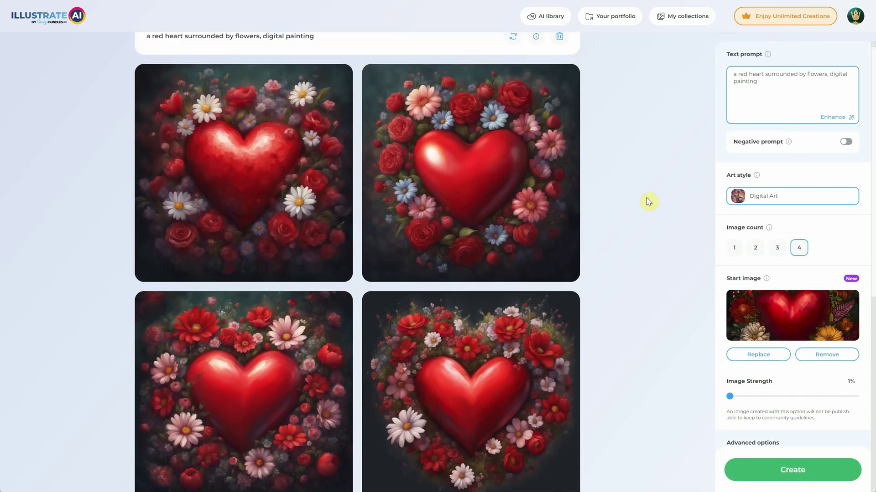
pyautogui.scroll(-1, 644, 199)
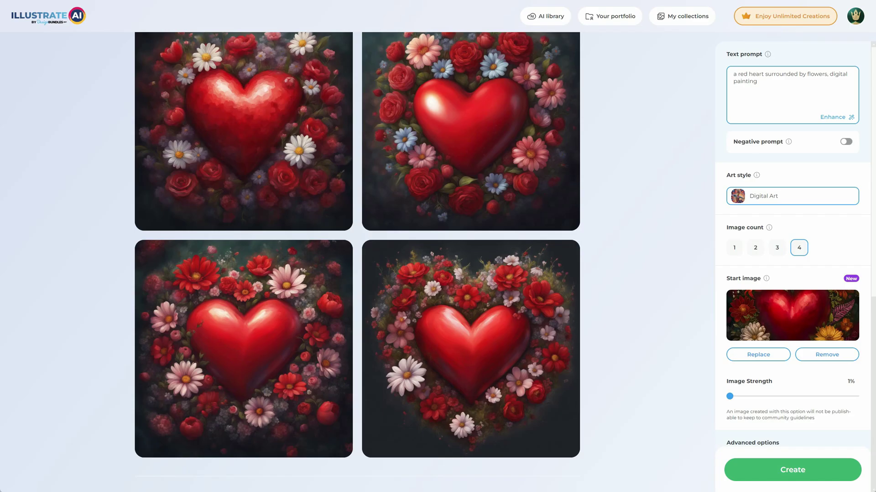
pyautogui.moveTo(731, 396); pyautogui.dragTo(778, 401)
pyautogui.click(798, 470)
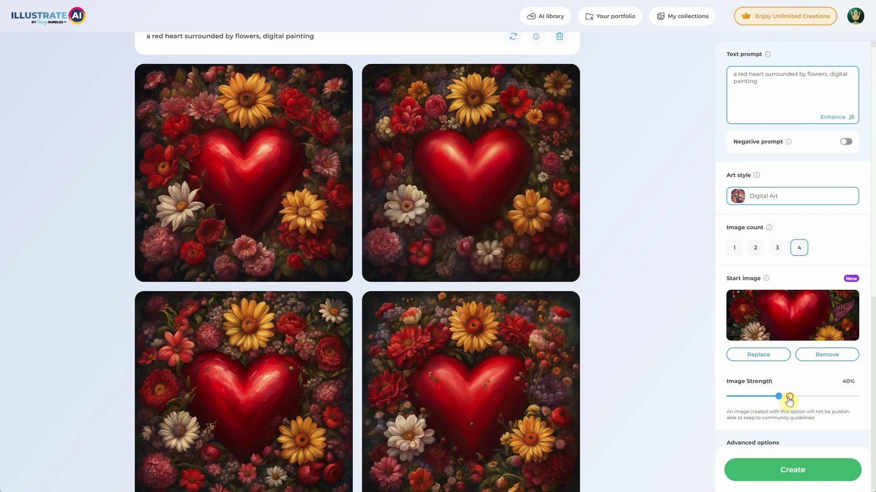
pyautogui.moveTo(787, 401); pyautogui.dragTo(842, 399)
pyautogui.click(792, 470)
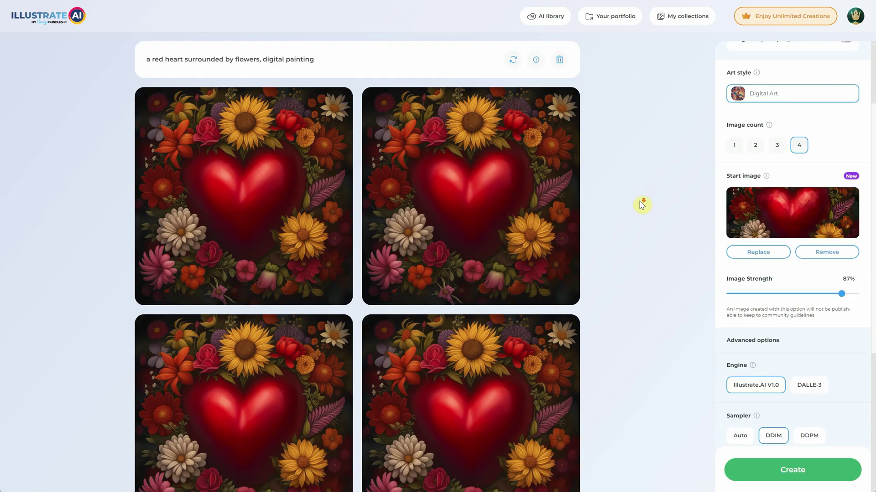
pyautogui.scroll(-2, 642, 205)
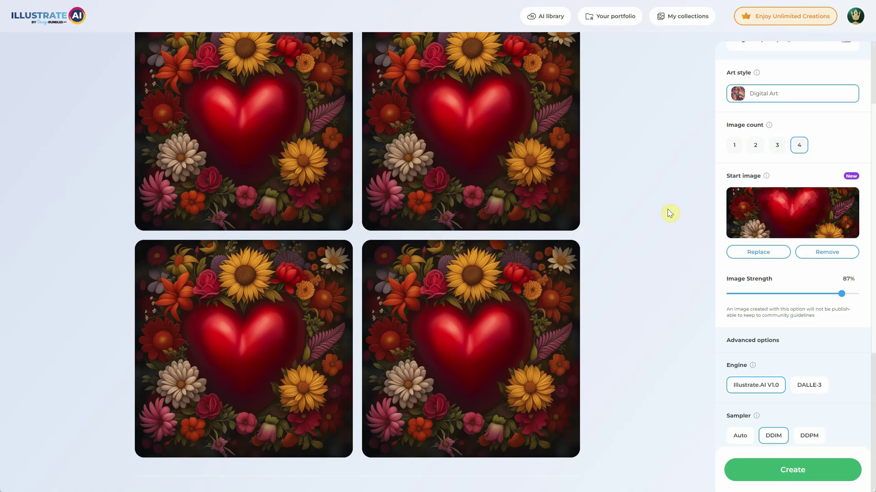
# Enlarge the top-right 87% heart result, close it, and review the publishing-restrictions note
pyautogui.click(489, 135)
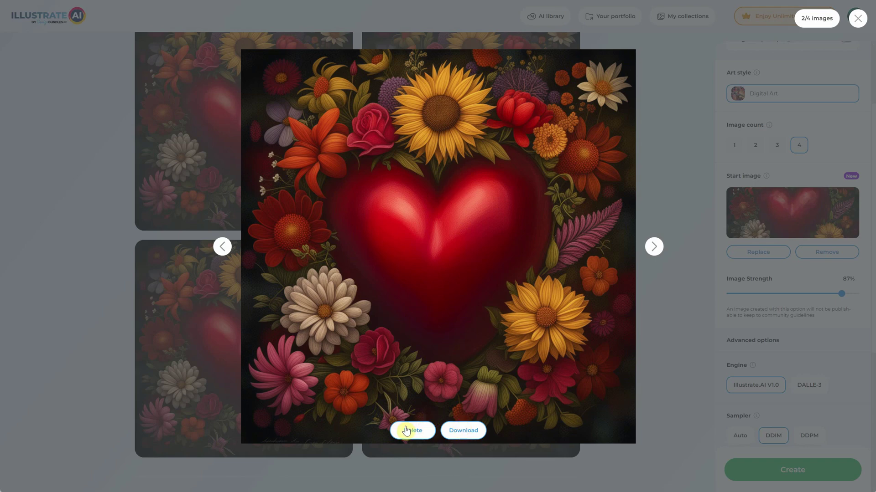
pyautogui.click(708, 367)
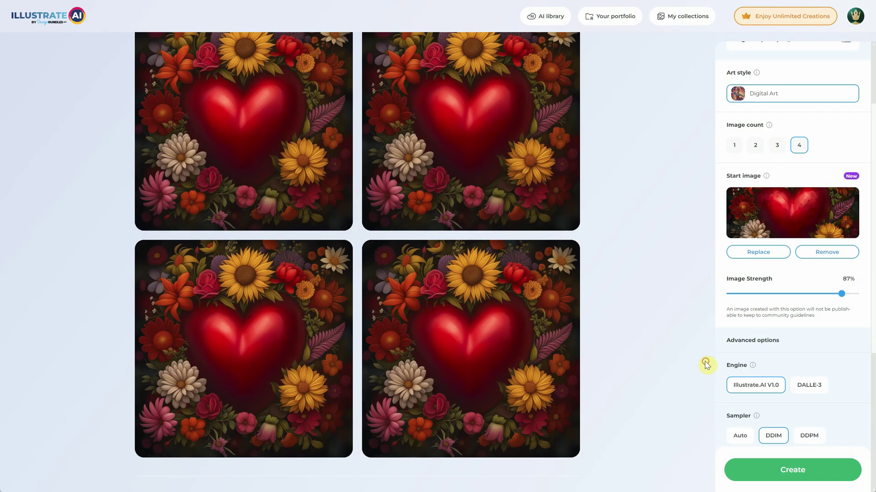
pyautogui.scroll(-1, 770, 324)
pyautogui.moveTo(823, 273); pyautogui.dragTo(721, 262)
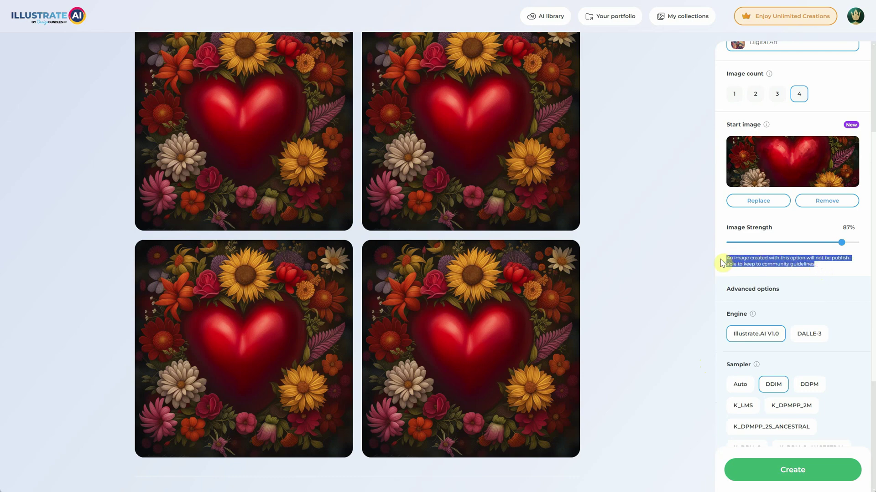
pyautogui.click(835, 271)
# Drag the heart start image's strength back down to 1%
pyautogui.scroll(1, 679, 253)
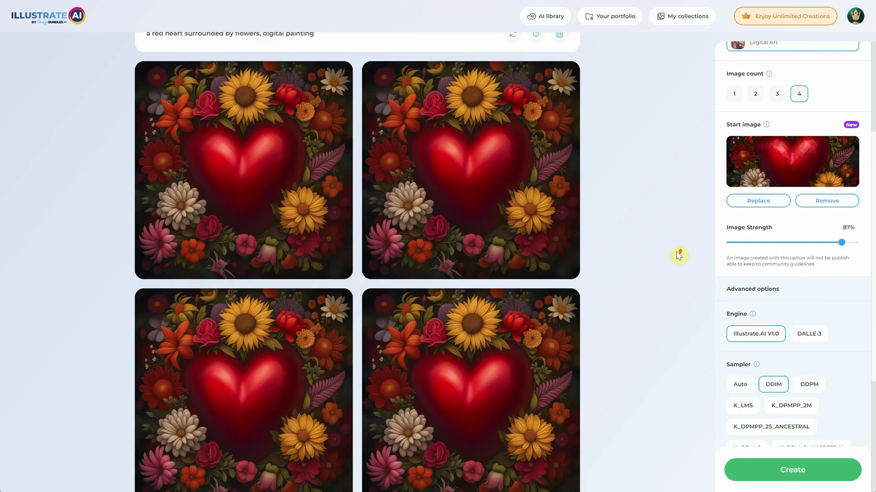
pyautogui.scroll(-1, 680, 252)
pyautogui.scroll(1, 568, 297)
pyautogui.moveTo(841, 242); pyautogui.dragTo(712, 236)
# Generate heart images at 1%, then enhance the prompt and generate from the longer description
pyautogui.click(780, 471)
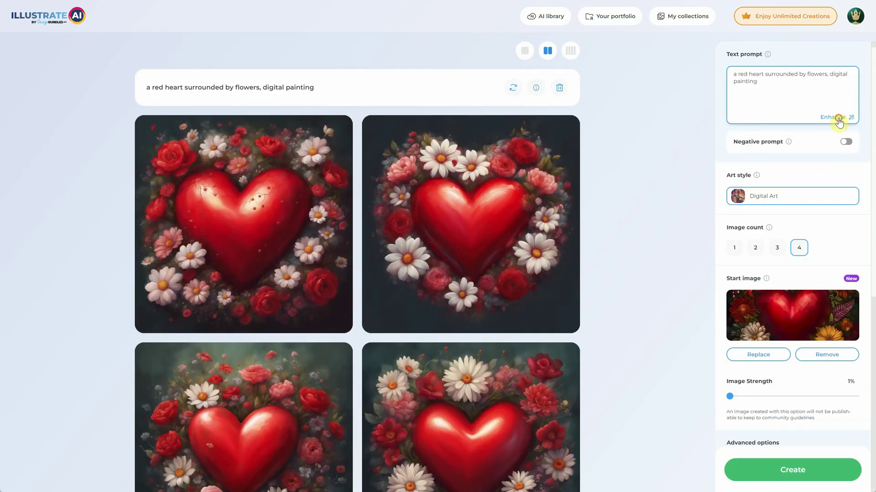
pyautogui.click(838, 119)
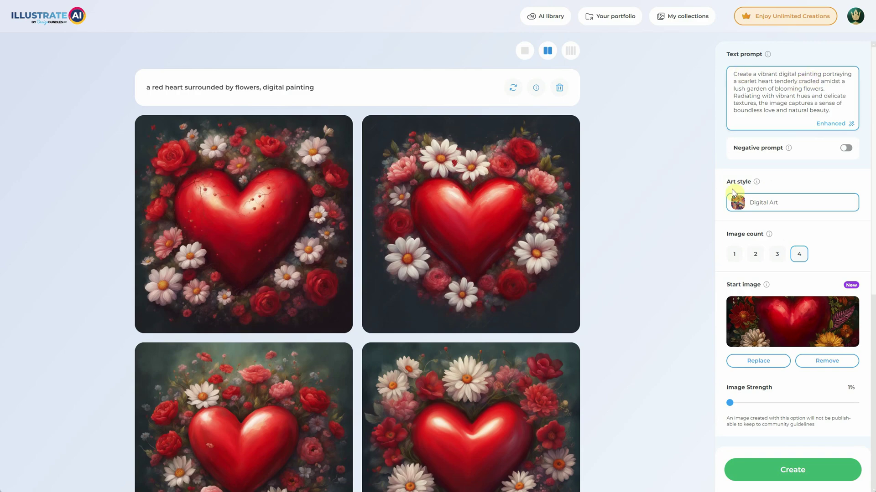
pyautogui.click(781, 483)
# Raise image strength to about 22% and generate new scarlet-heart-among-flowers images
pyautogui.scroll(-2, 626, 192)
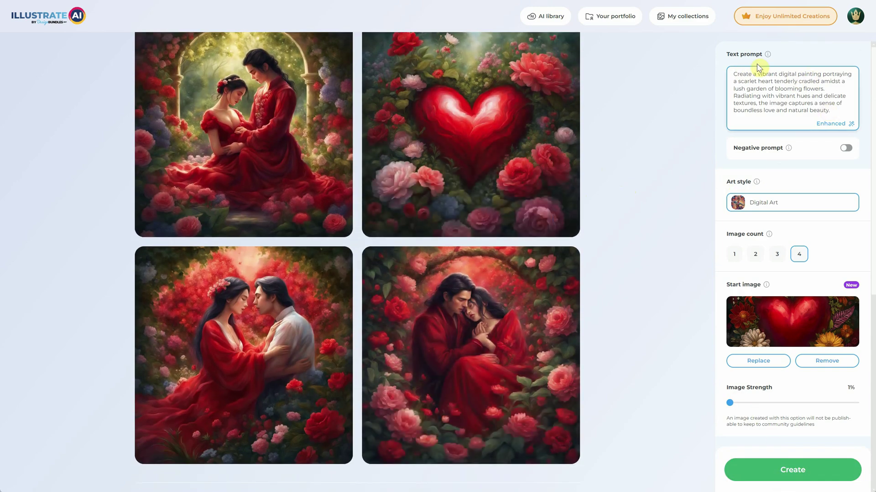
pyautogui.moveTo(489, 95)
pyautogui.moveTo(729, 403); pyautogui.dragTo(744, 404)
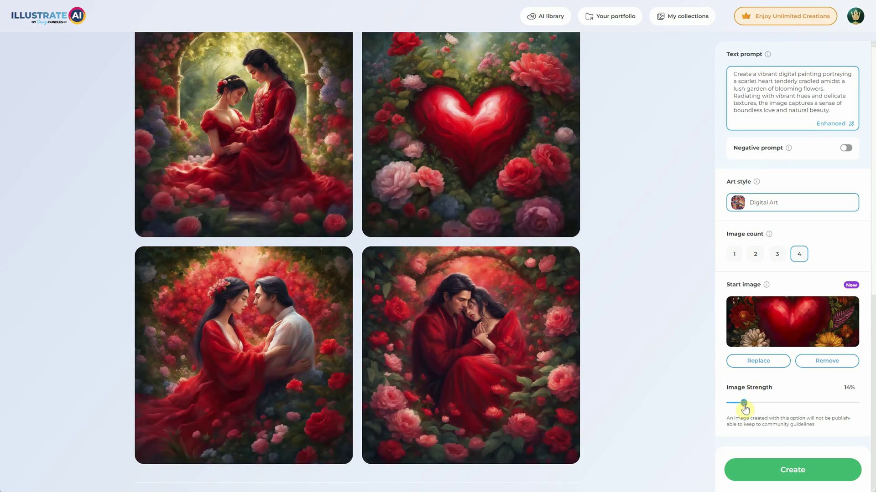
pyautogui.click(774, 472)
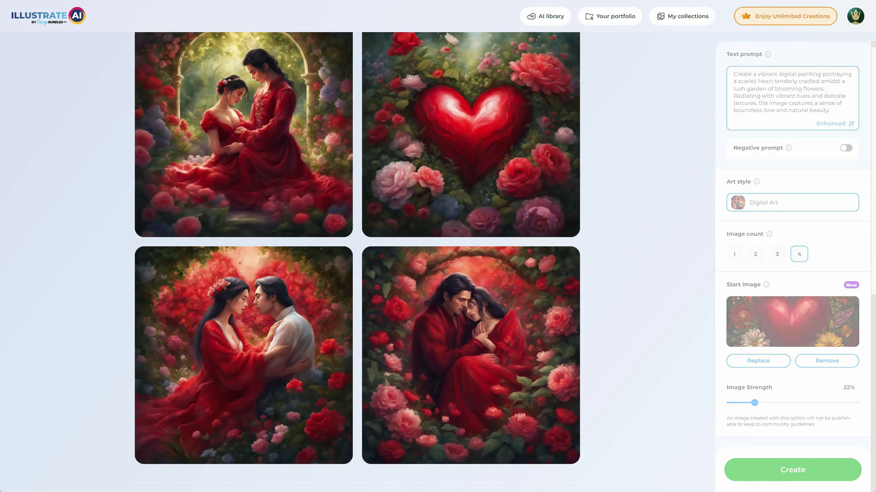
pyautogui.scroll(-3, 638, 164)
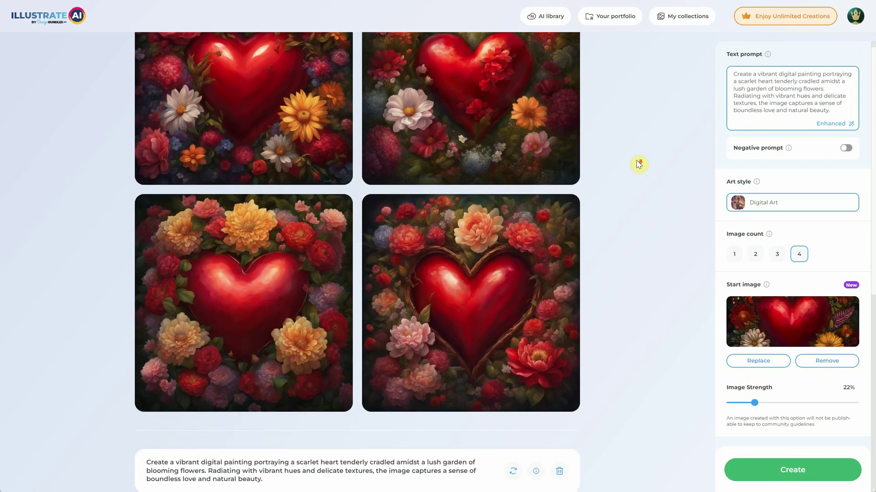
pyautogui.scroll(-1, 638, 164)
pyautogui.scroll(2, 637, 162)
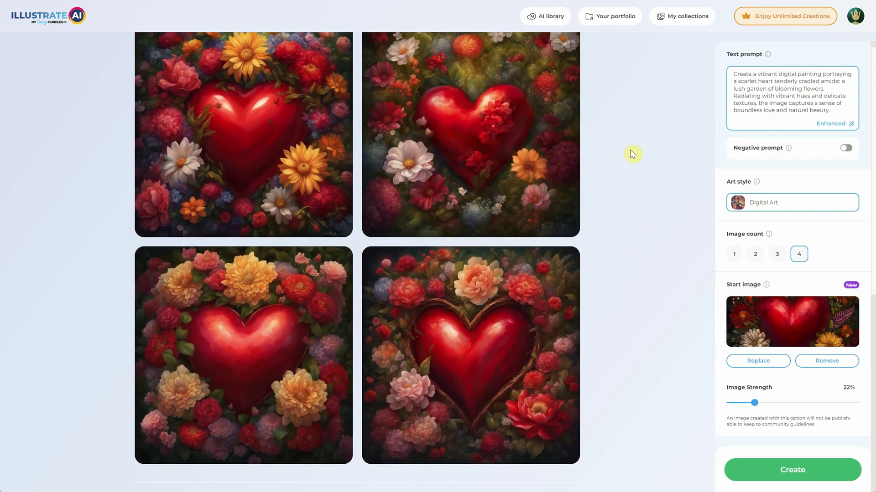
# Replace the heart start image with mushroom.jpeg and enhance a new mushroom-house prompt
pyautogui.click(829, 362)
pyautogui.click(782, 367)
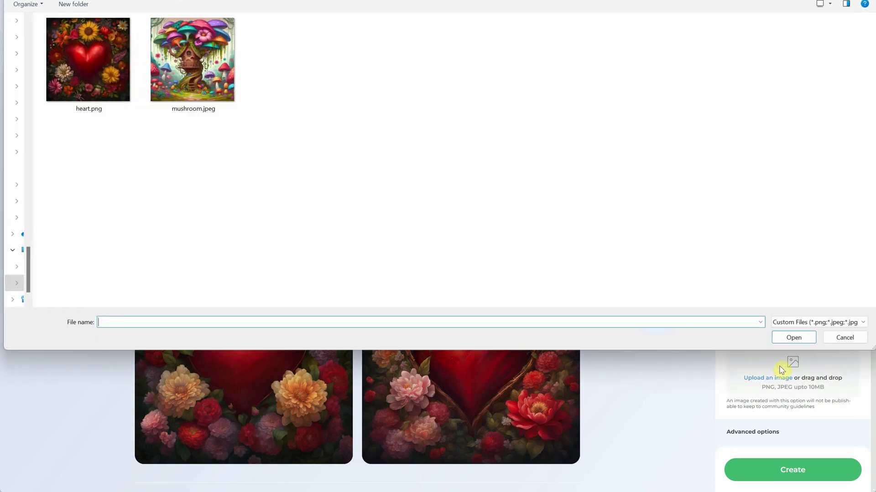
pyautogui.doubleClick(193, 62)
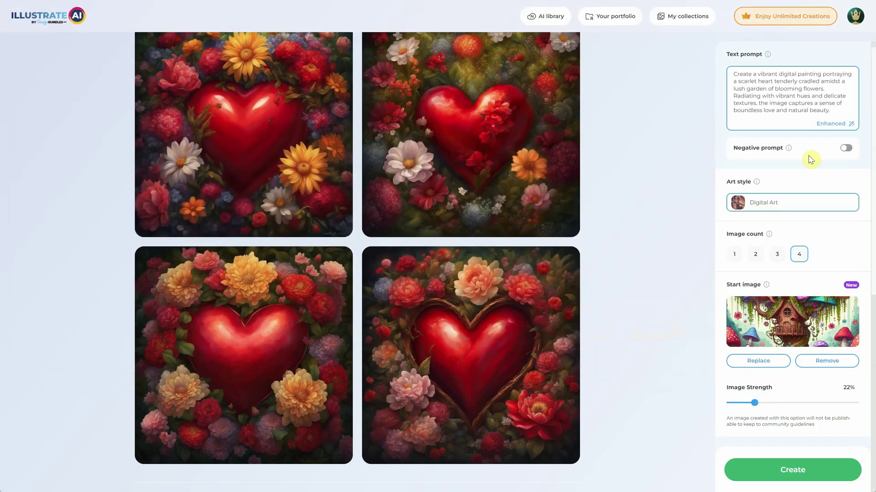
pyautogui.tripleClick(795, 97)
pyautogui.write('a')
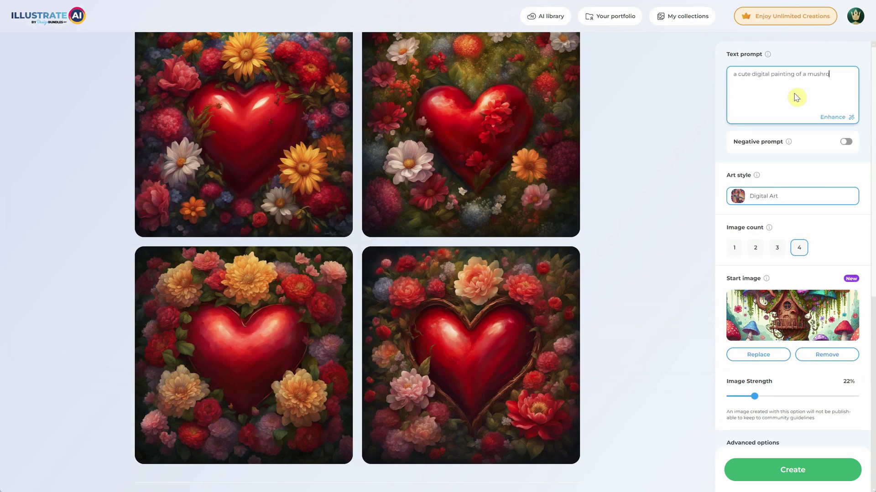
pyautogui.click(832, 117)
# Generate mushroom-treehouse images at about 19% strength, then raise strength to 50%
pyautogui.scroll(-1, 772, 172)
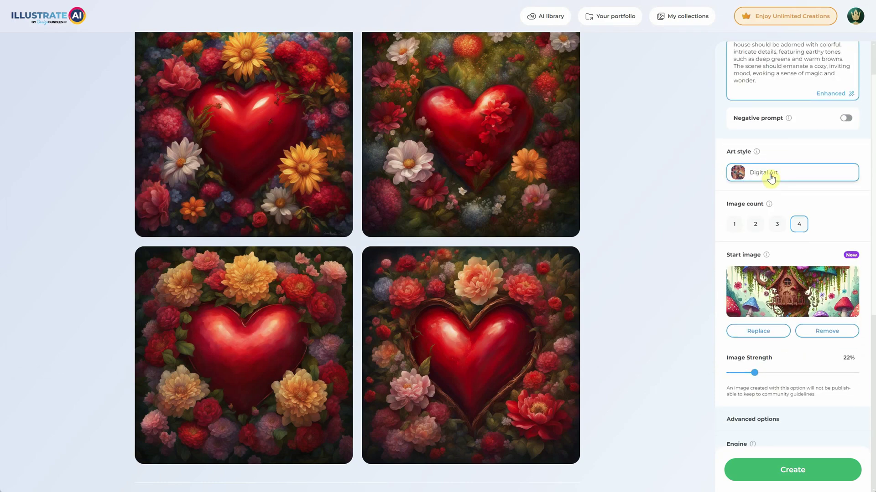
pyautogui.moveTo(754, 372); pyautogui.dragTo(750, 373)
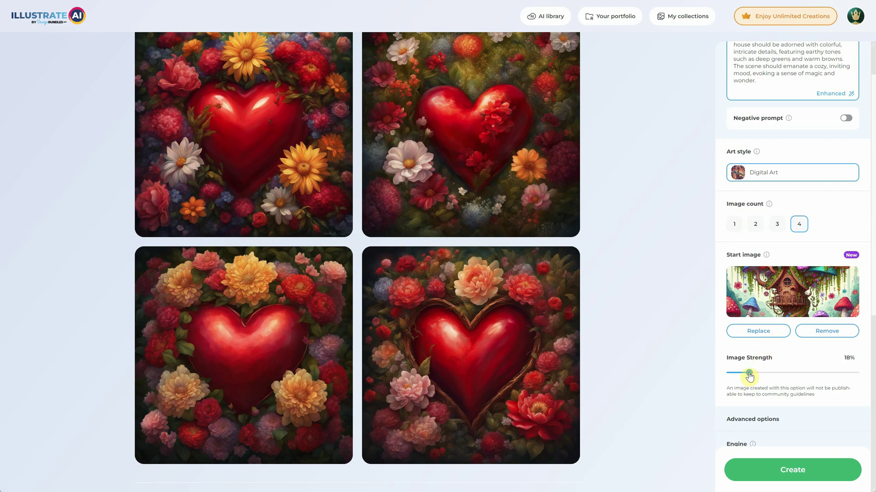
pyautogui.click(781, 469)
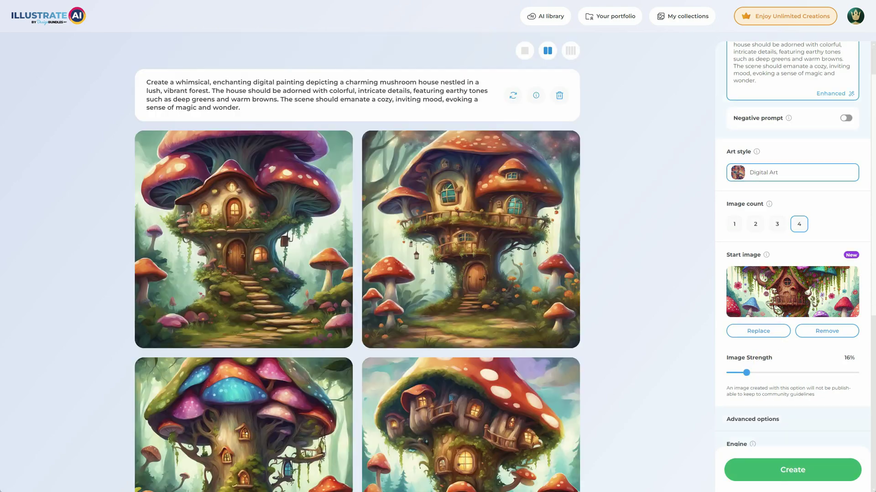
pyautogui.scroll(-5, 602, 220)
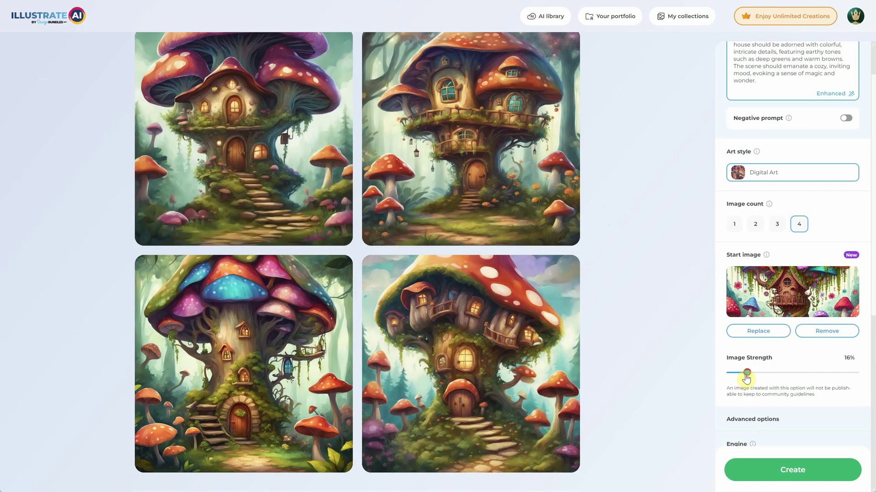
pyautogui.moveTo(746, 373); pyautogui.dragTo(787, 373)
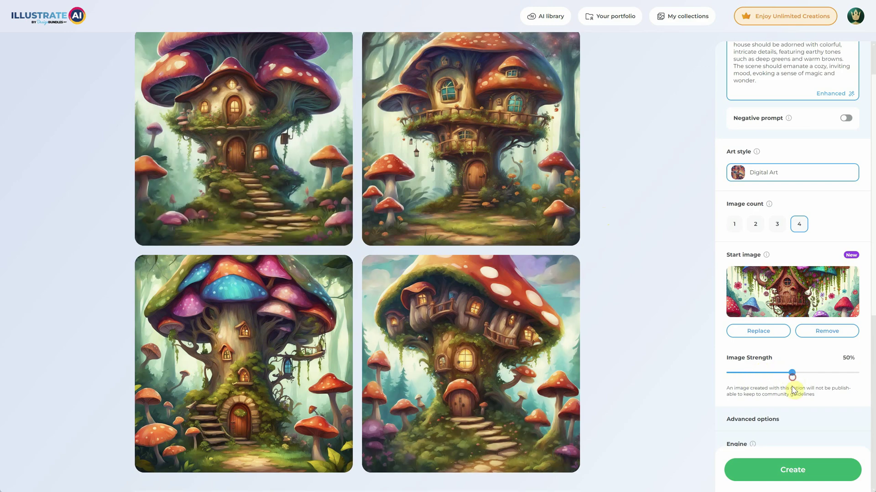
# Generate mushroom-house images at 50% strength and delete the second one from the lightbox
pyautogui.click(792, 470)
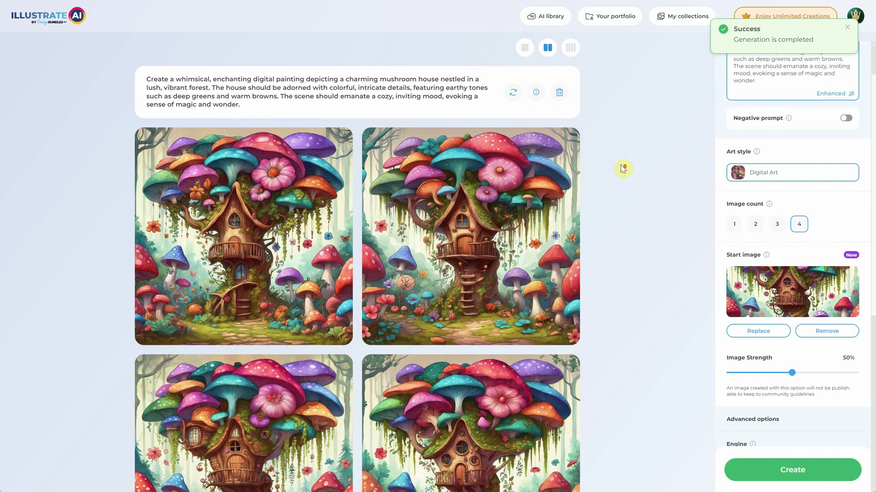
pyautogui.scroll(-3, 623, 168)
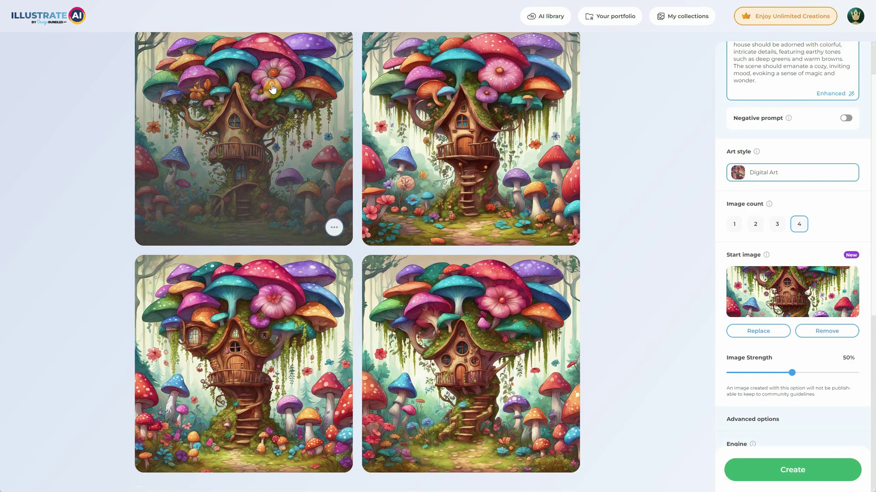
pyautogui.click(286, 94)
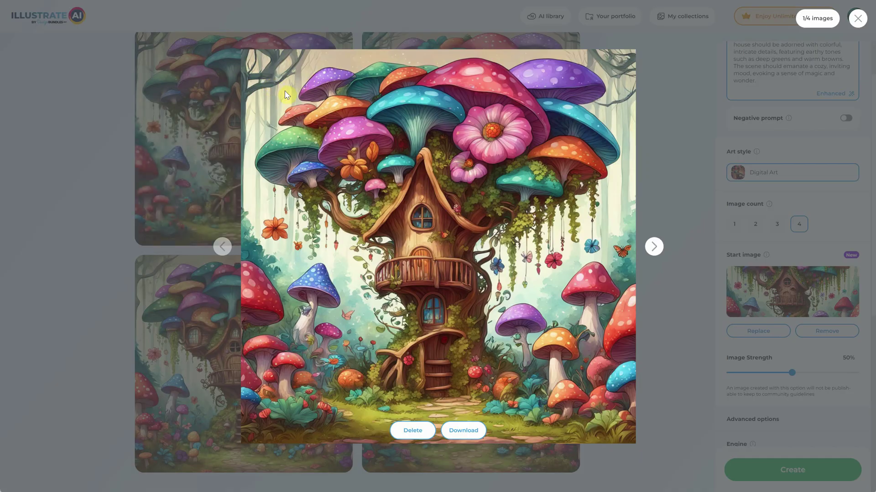
pyautogui.click(654, 246)
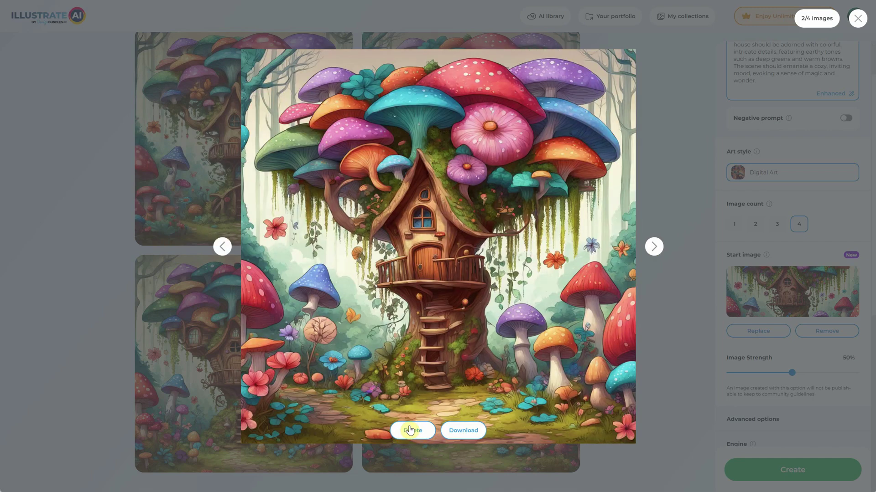
pyautogui.click(419, 431)
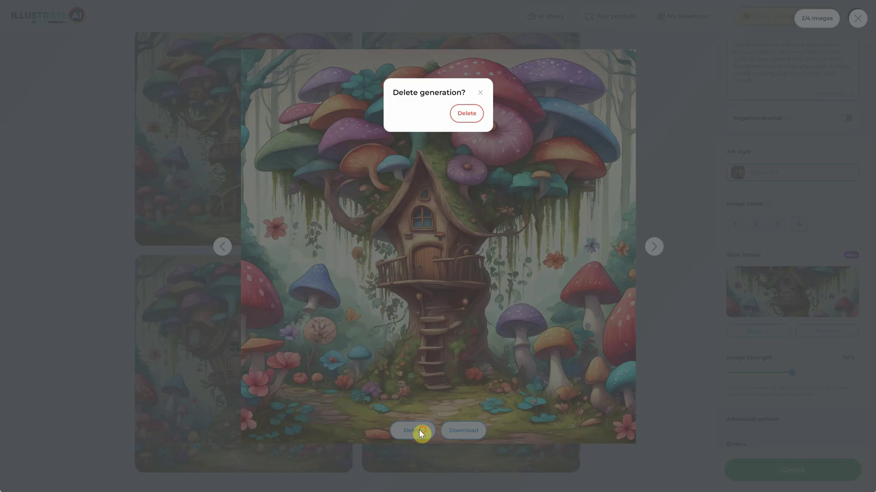
pyautogui.click(463, 114)
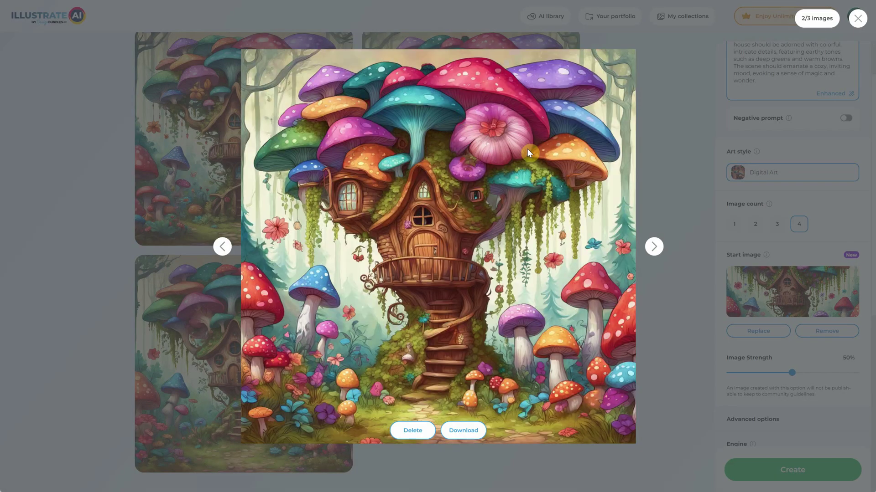
# Download and save the first of the three remaining mushroom-house images
pyautogui.click(681, 255)
pyautogui.click(281, 140)
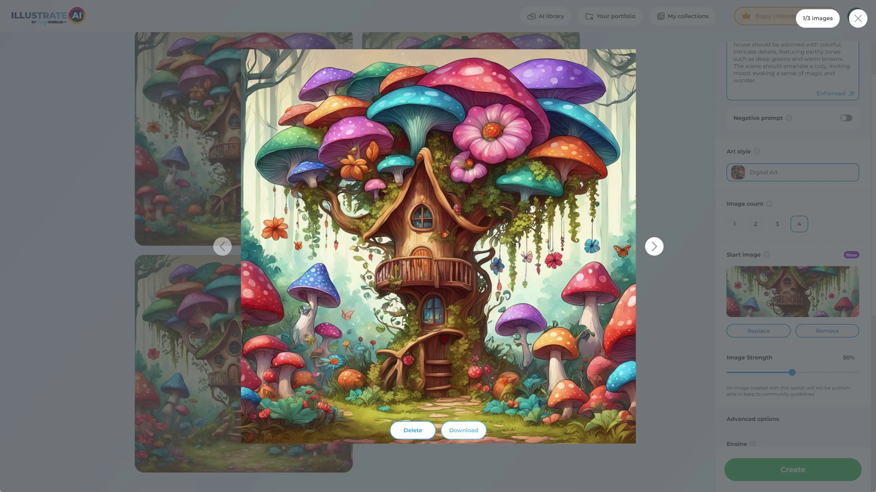
pyautogui.click(463, 431)
pyautogui.click(790, 336)
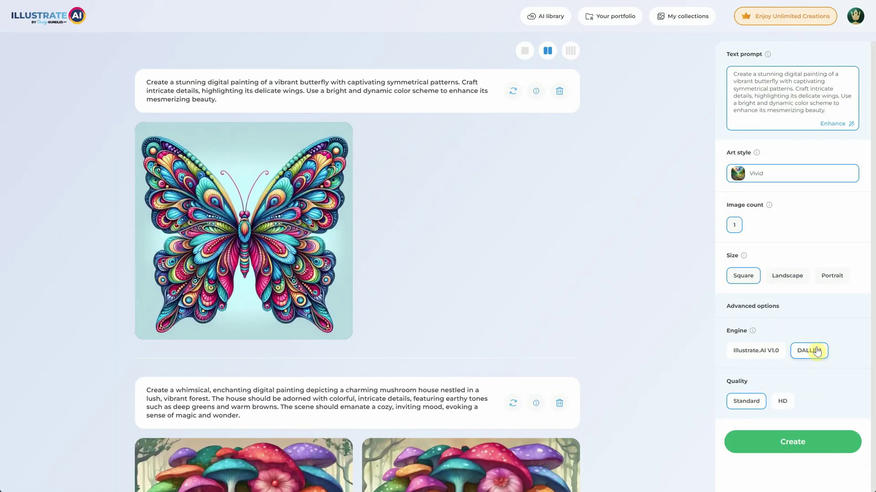
# Publish the vivid butterfly image from its enlarged preview and view the published result
pyautogui.moveTo(245, 194)
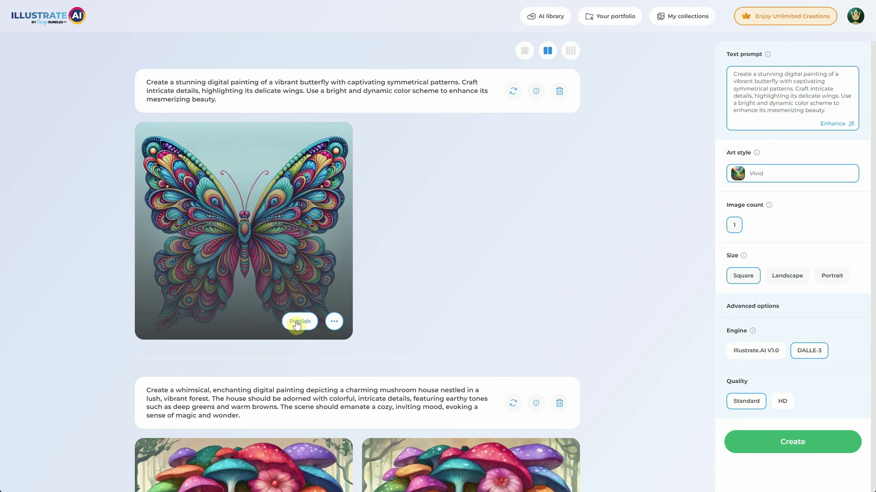
pyautogui.click(337, 324)
pyautogui.click(237, 222)
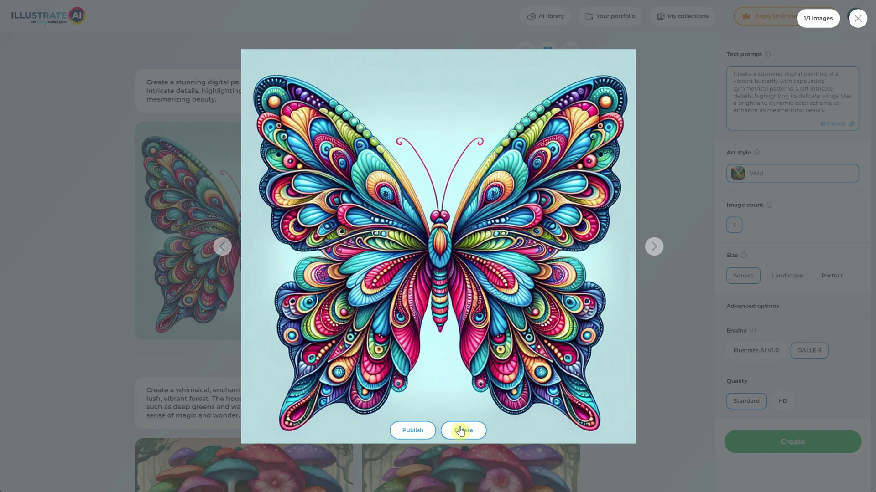
pyautogui.click(420, 435)
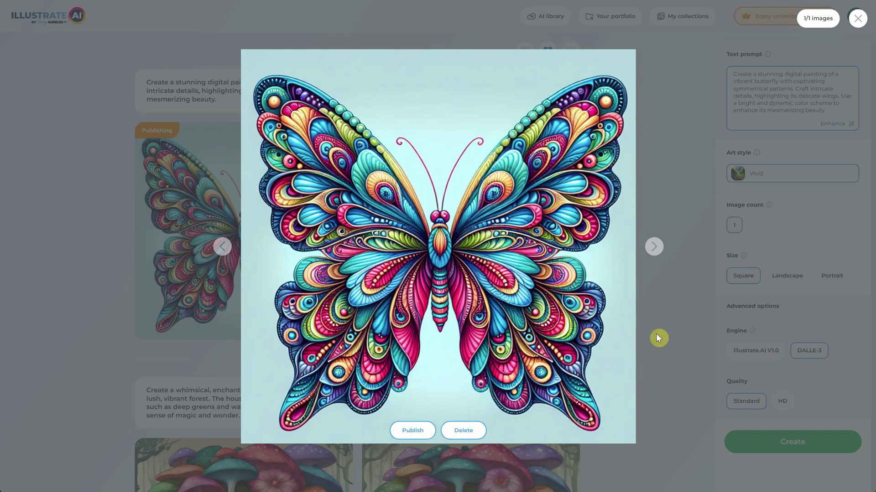
pyautogui.click(665, 327)
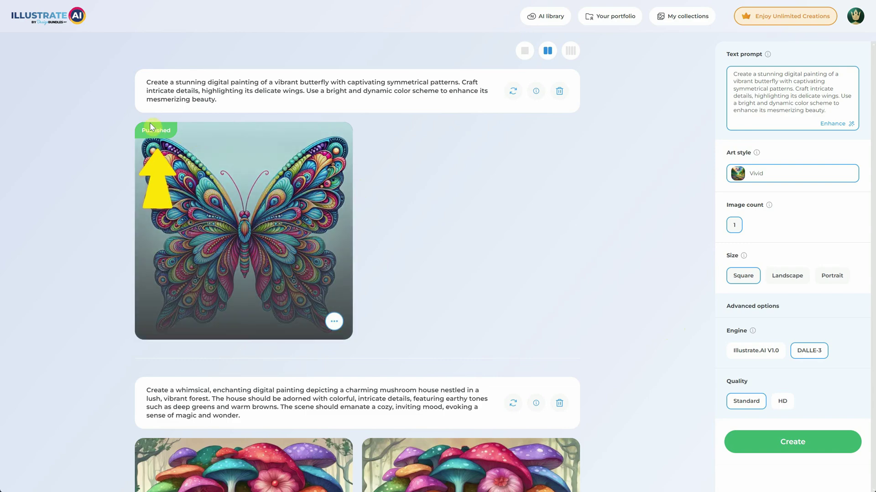
pyautogui.click(278, 237)
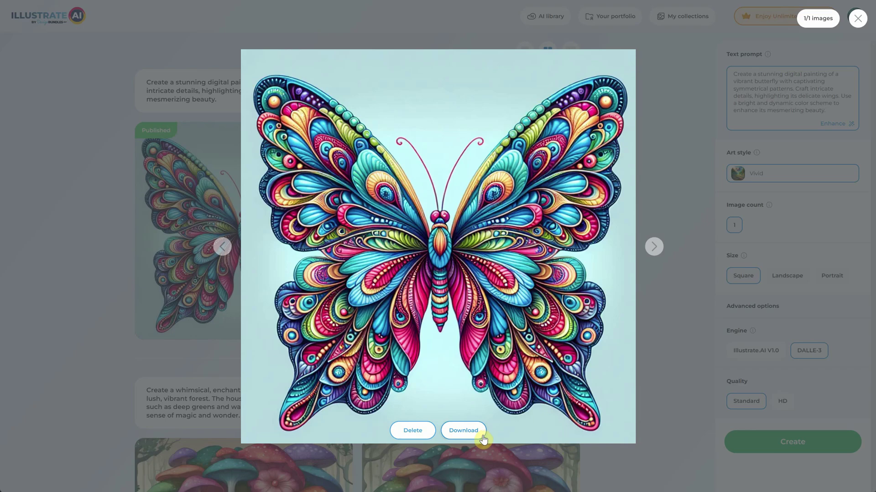
pyautogui.click(669, 284)
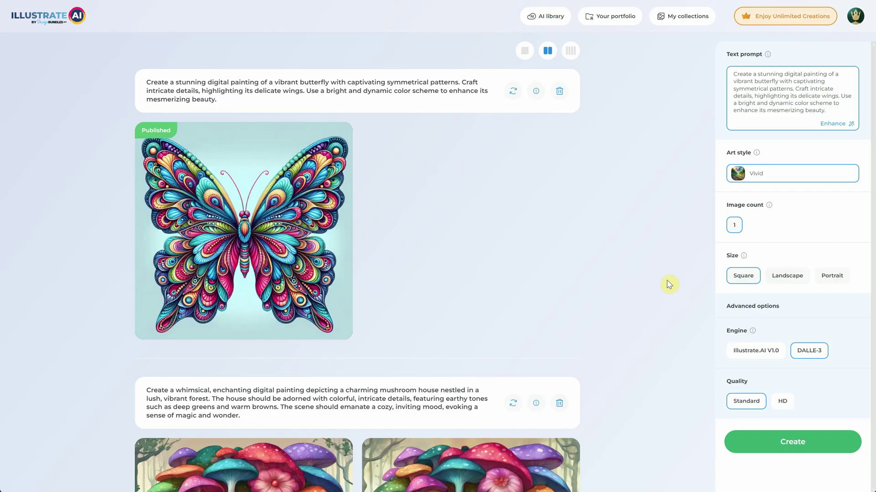
pyautogui.click(334, 324)
# Browse the Dalle-3 Illustrations collection in My collections, viewing the easter bunny enlarged
pyautogui.click(673, 21)
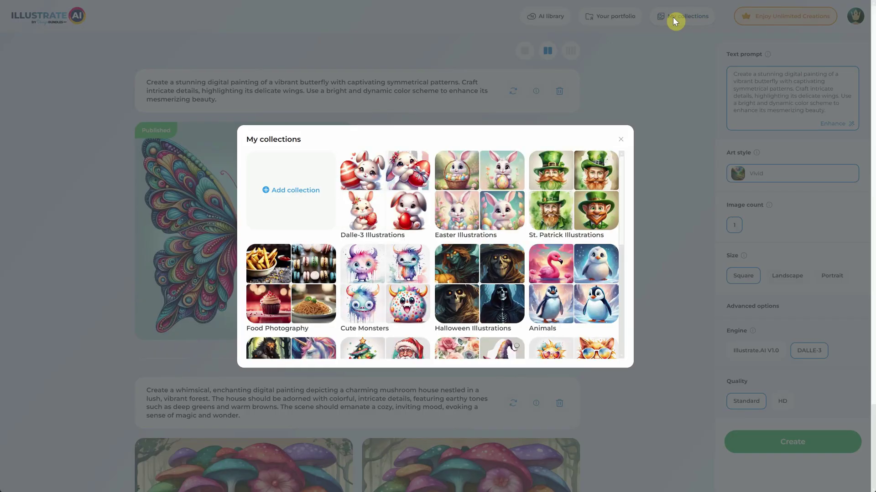
pyautogui.scroll(-3, 547, 196)
pyautogui.scroll(3, 388, 180)
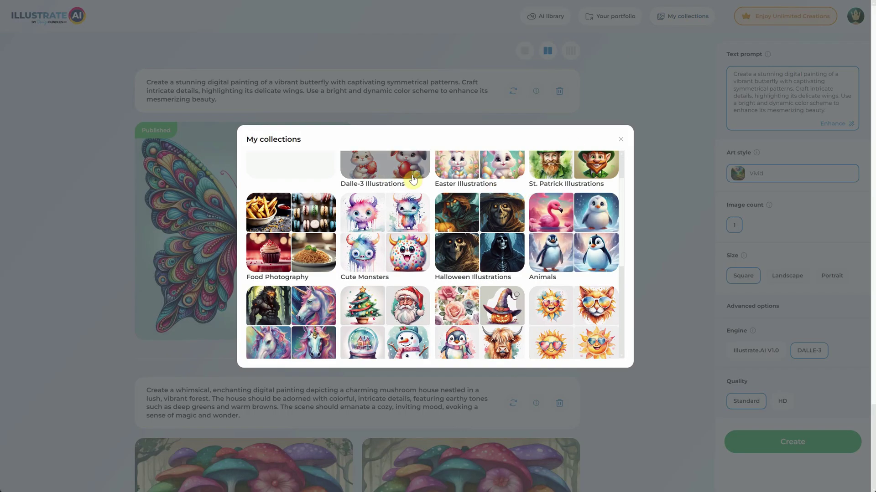
pyautogui.click(388, 180)
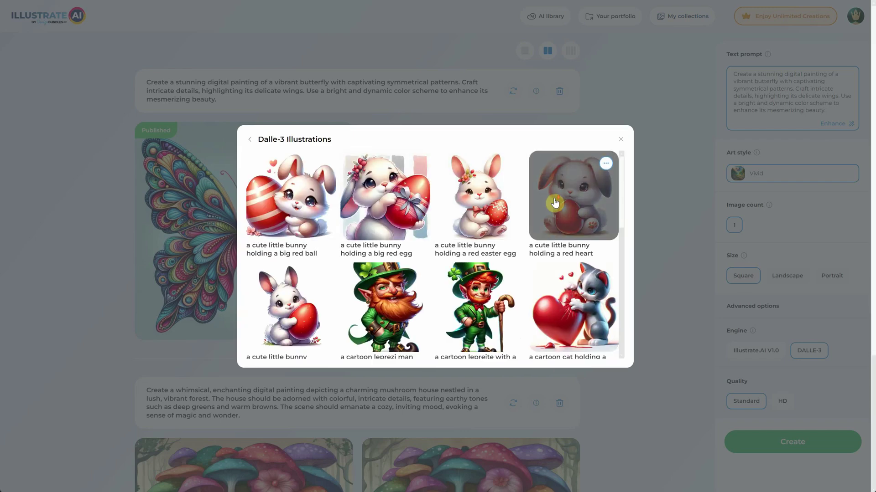
pyautogui.scroll(-2, 554, 202)
pyautogui.scroll(-5, 553, 202)
pyautogui.scroll(7, 547, 205)
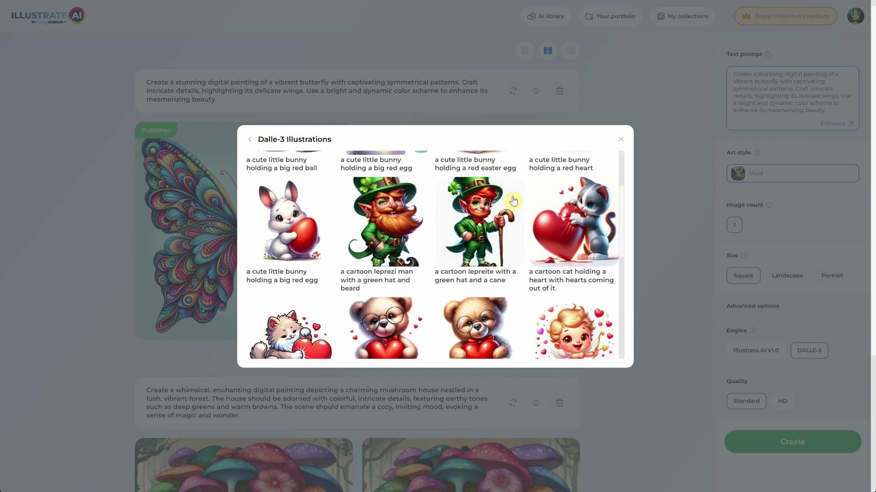
pyautogui.click(470, 219)
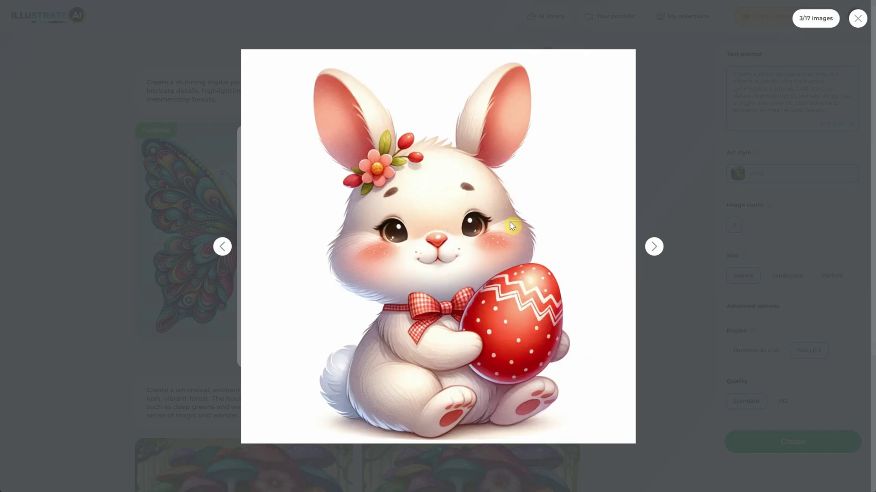
pyautogui.click(652, 250)
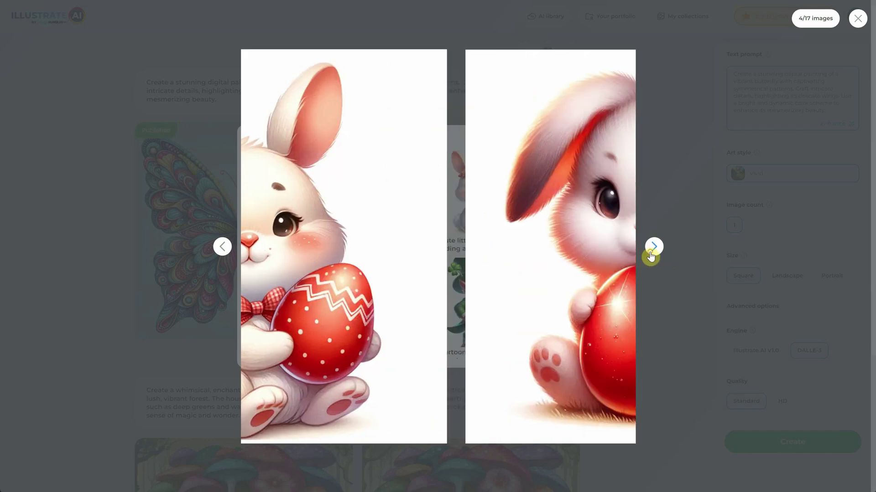
pyautogui.click(690, 228)
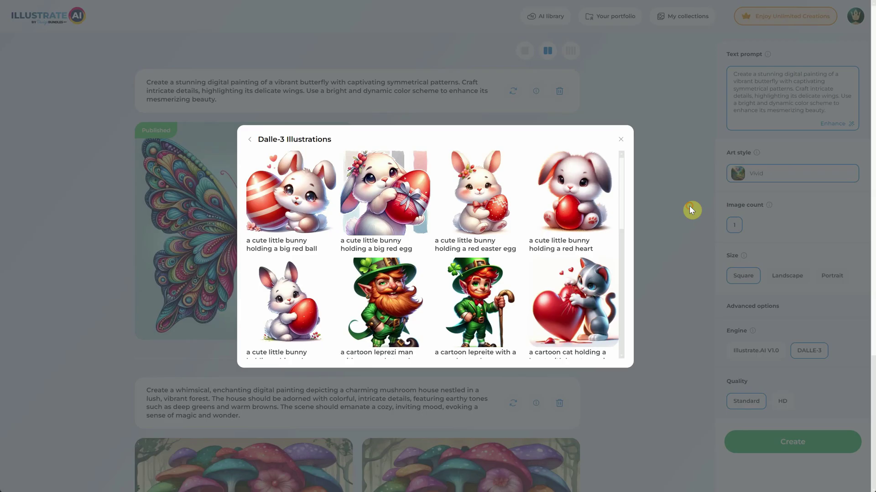
pyautogui.scroll(-1, 456, 228)
pyautogui.click(418, 219)
pyautogui.click(360, 301)
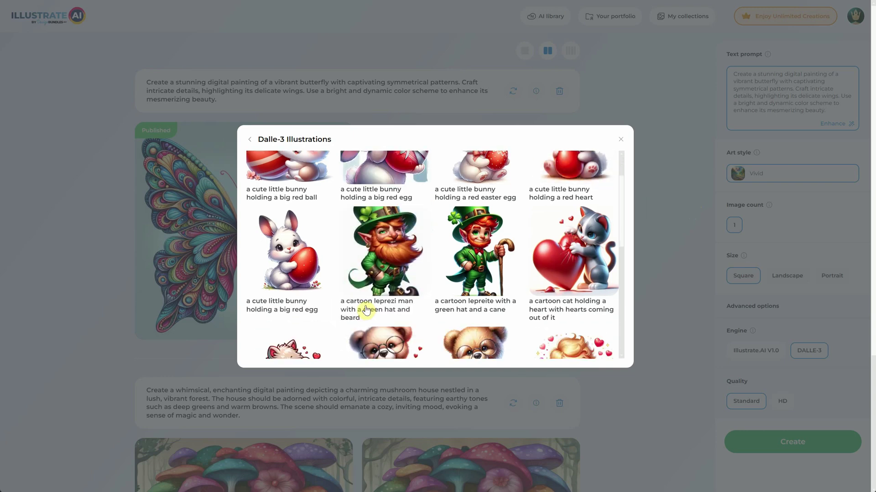
pyautogui.click(655, 117)
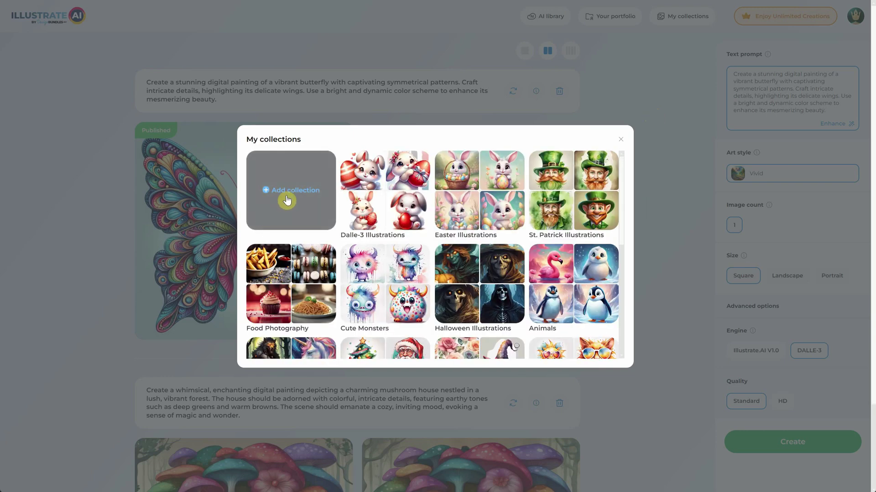
# Create a collection named 'Butterflies', confirm it is empty, and close the collections window
pyautogui.click(285, 192)
pyautogui.click(392, 241)
pyautogui.write('Bu')
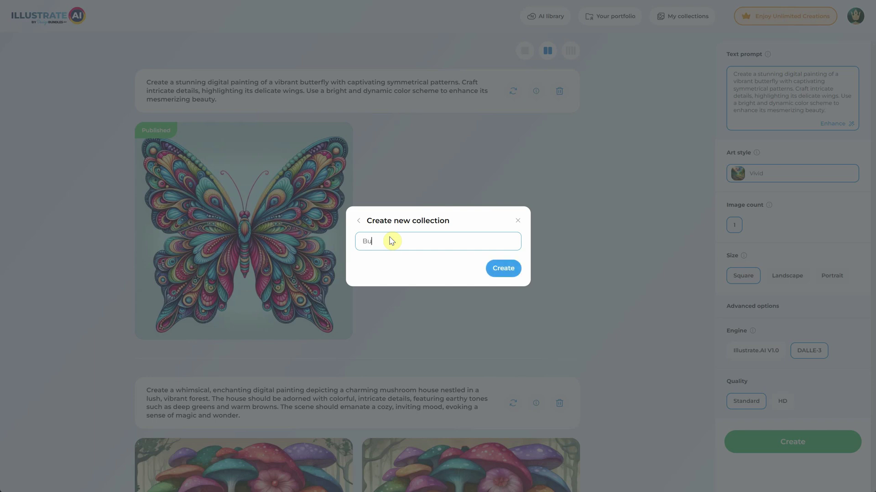
pyautogui.write('tterflies')
pyautogui.click(502, 268)
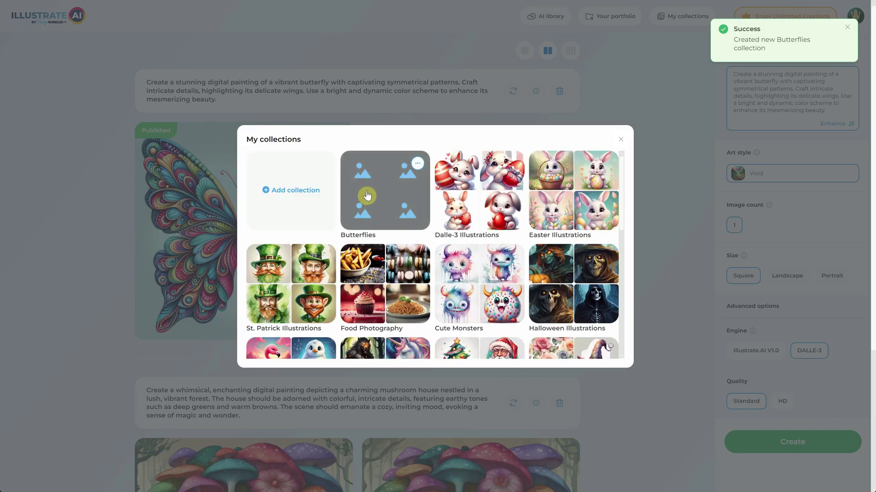
pyautogui.click(417, 164)
pyautogui.click(381, 190)
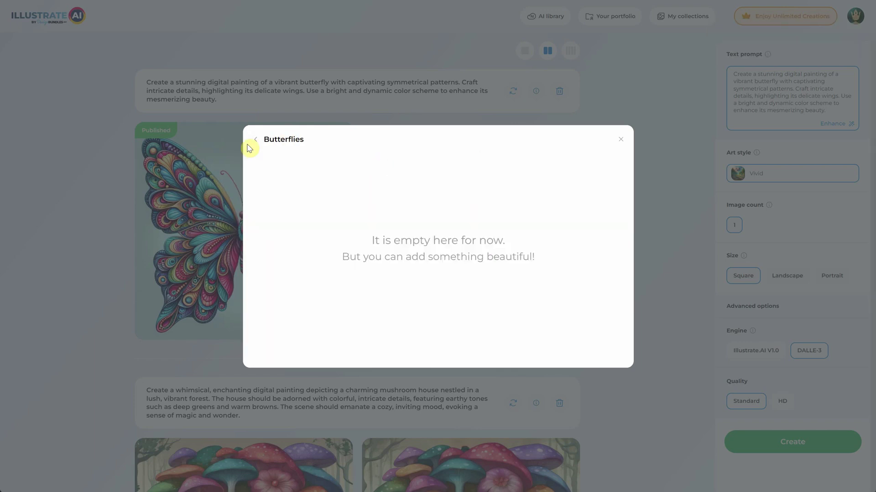
pyautogui.click(253, 140)
pyautogui.click(653, 122)
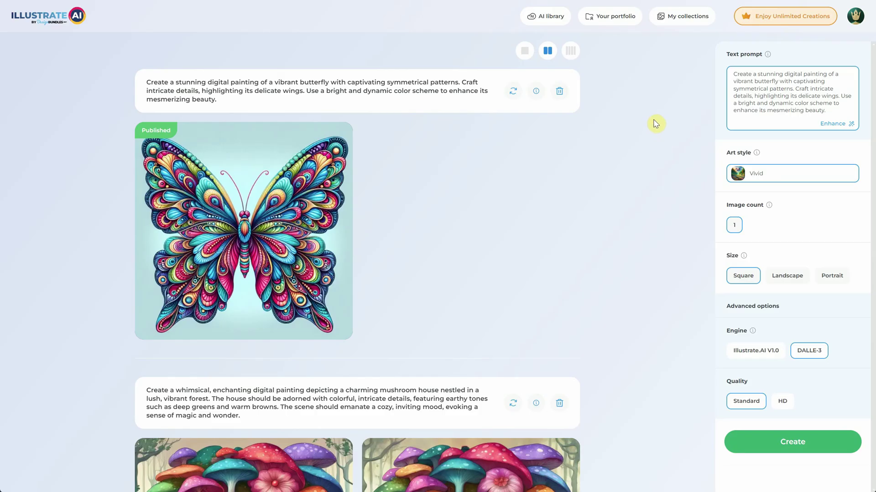
# Add the published butterfly to the Butterflies collection and verify it in My collections
pyautogui.click(334, 322)
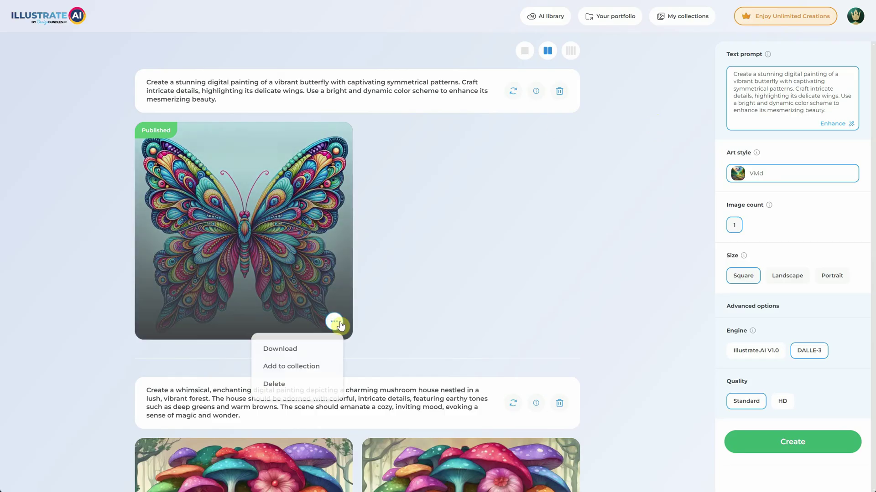
pyautogui.click(286, 368)
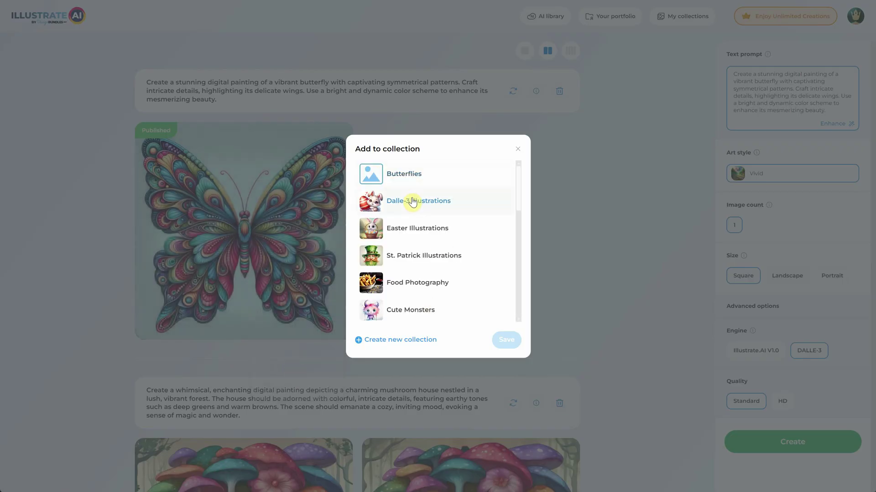
pyautogui.scroll(-2, 422, 244)
pyautogui.scroll(-3, 422, 243)
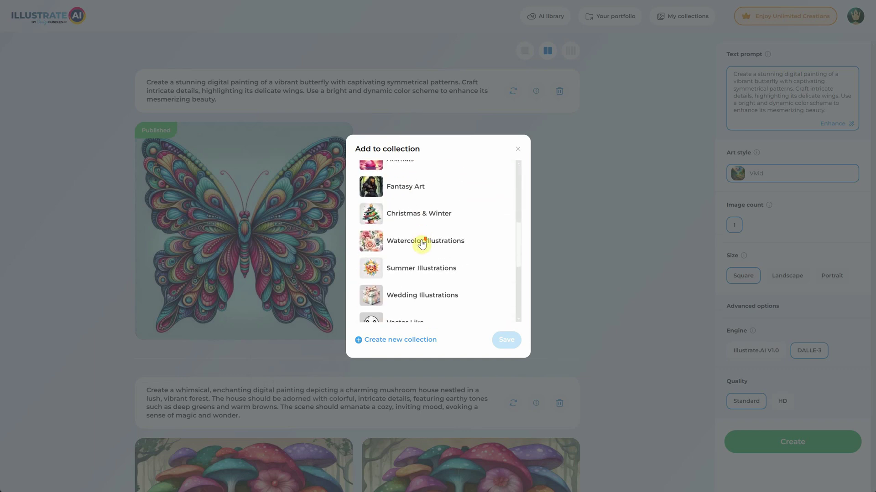
pyautogui.scroll(5, 423, 240)
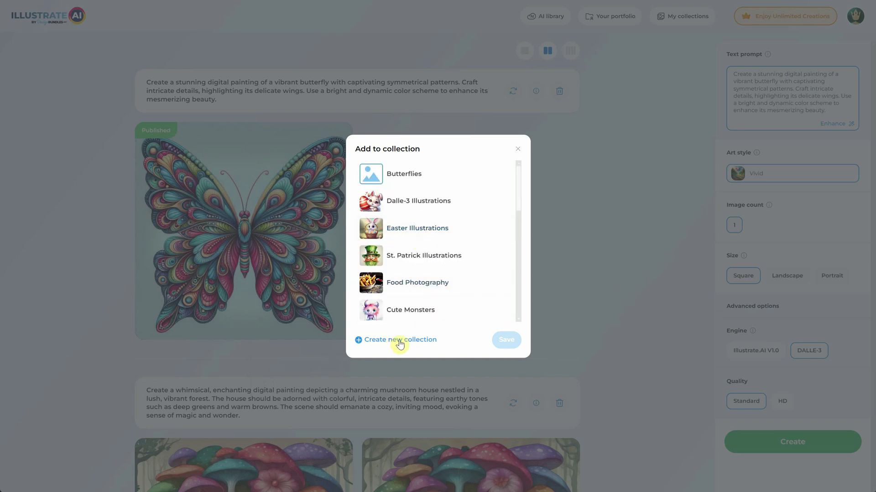
pyautogui.click(414, 180)
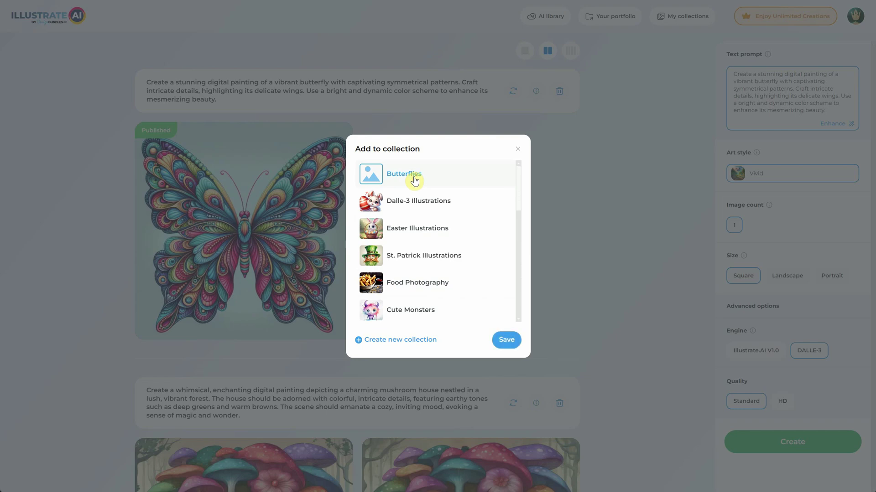
pyautogui.click(505, 341)
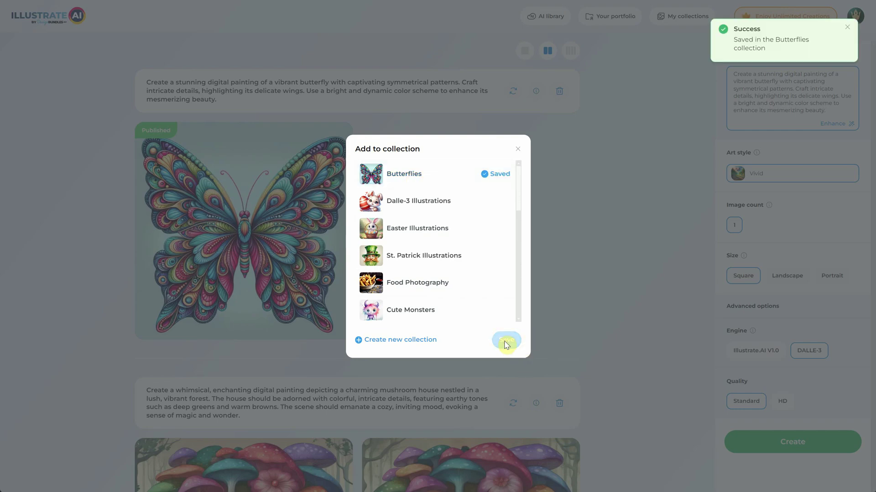
pyautogui.click(592, 252)
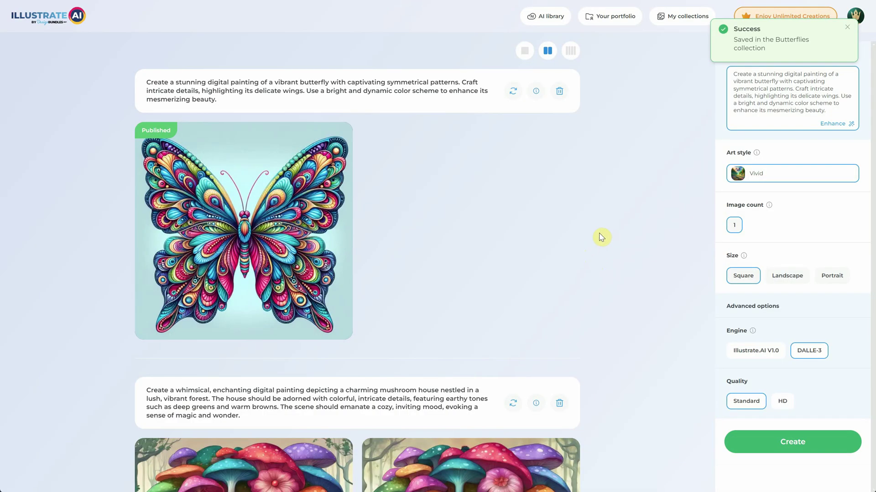
pyautogui.click(673, 18)
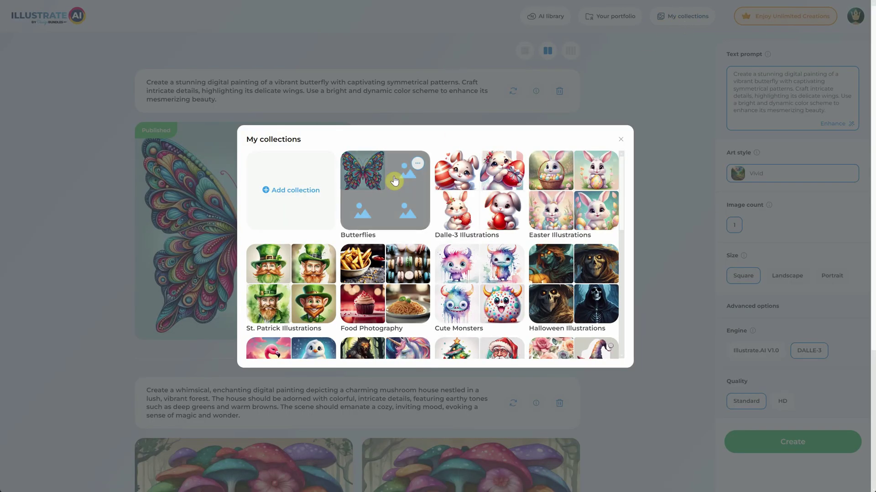
pyautogui.click(655, 96)
# Open the Design Bundles portfolio and browse its Butterflies and Dalle-3 Illustrations collections
pyautogui.click(611, 18)
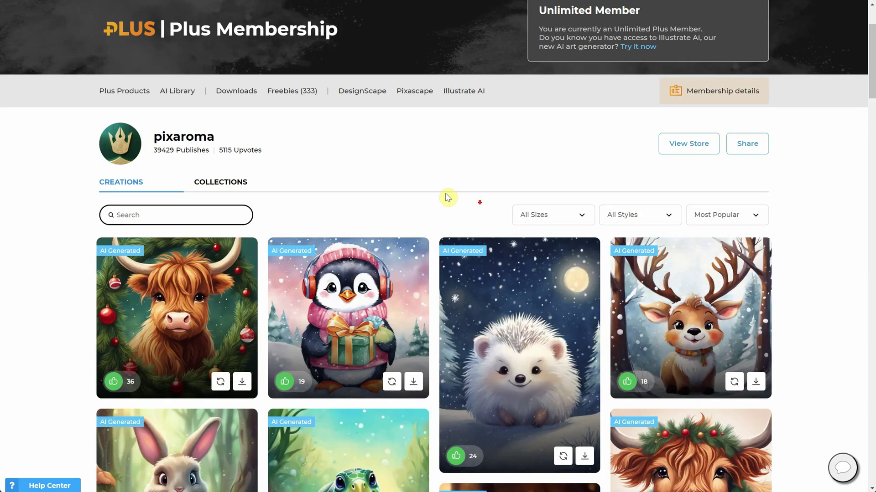
pyautogui.click(227, 183)
pyautogui.scroll(-2, 332, 209)
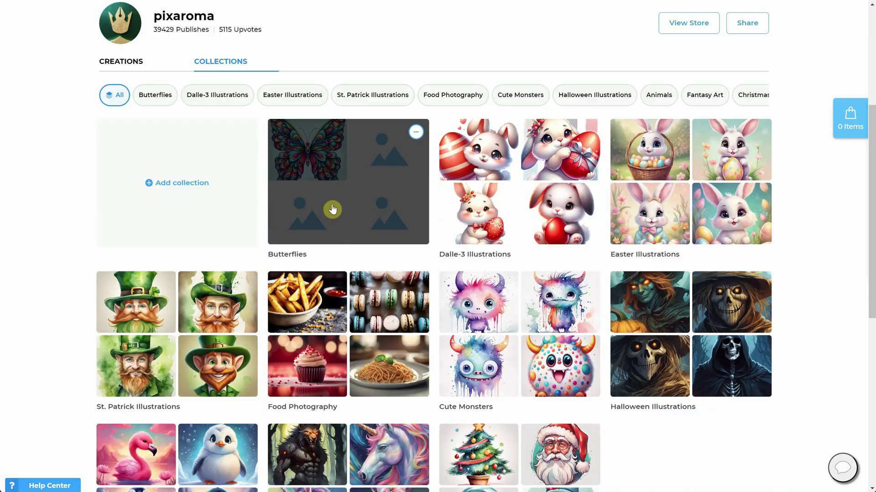
pyautogui.click(333, 209)
pyautogui.click(217, 10)
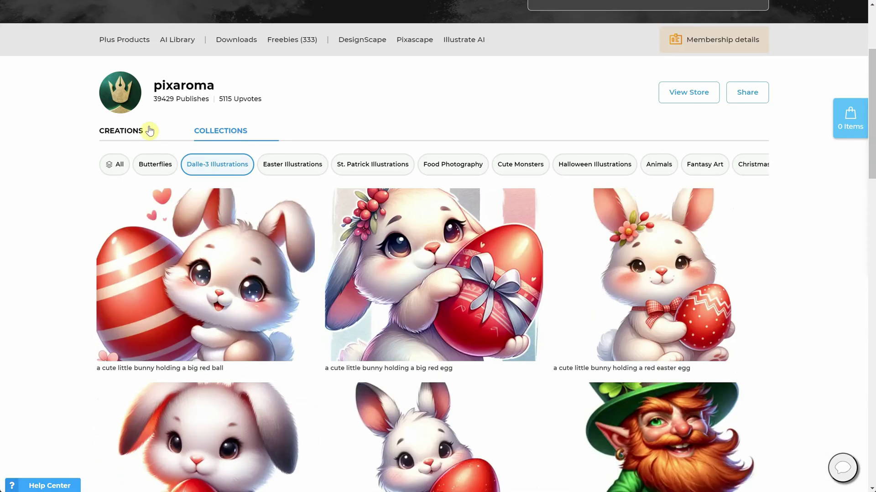
pyautogui.click(132, 133)
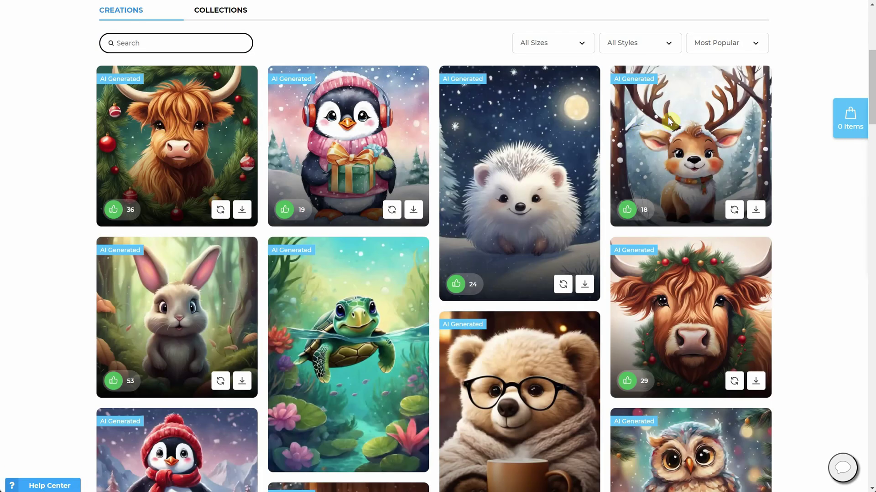
# Sort the profile's creations by Newest, putting the butterfly and ice-sign penguin first
pyautogui.click(725, 44)
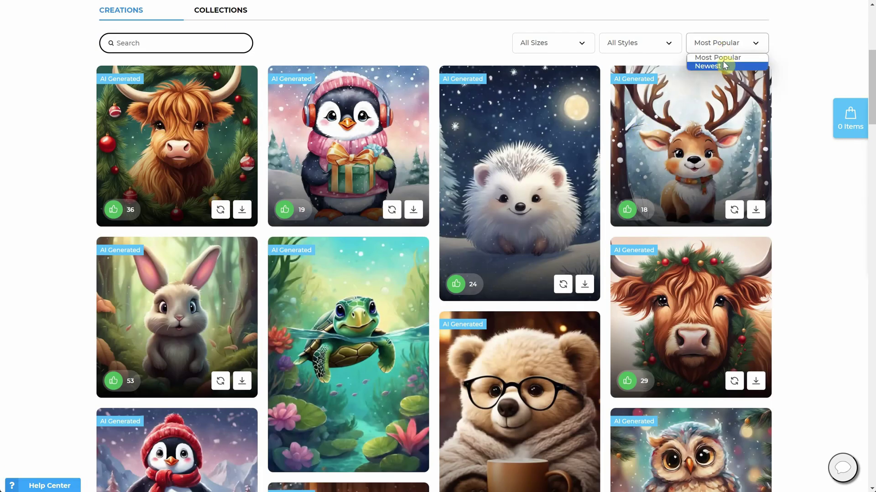
pyautogui.click(725, 65)
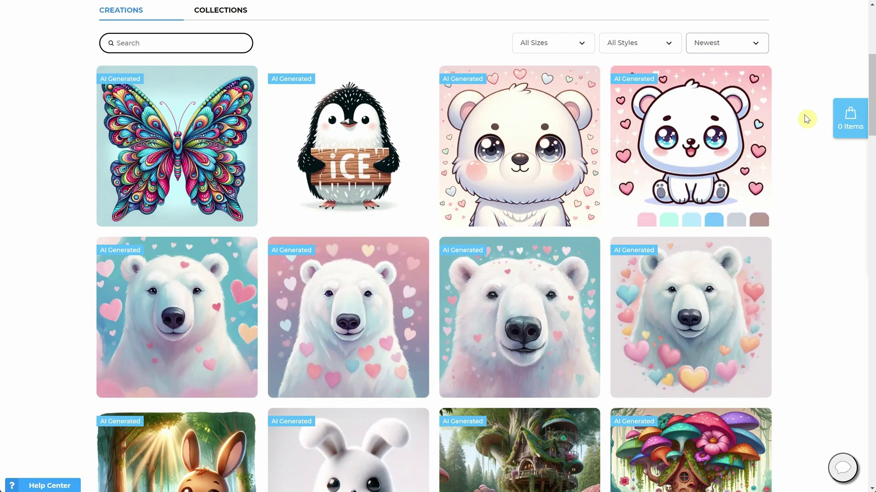
pyautogui.moveTo(426, 158)
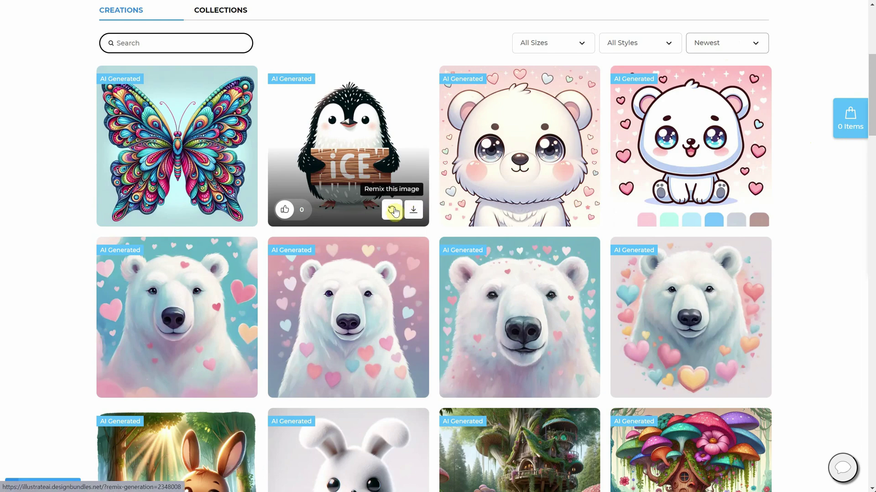
# Save the ice-sign penguin to the Cute Cartoon Characters collection
pyautogui.click(364, 135)
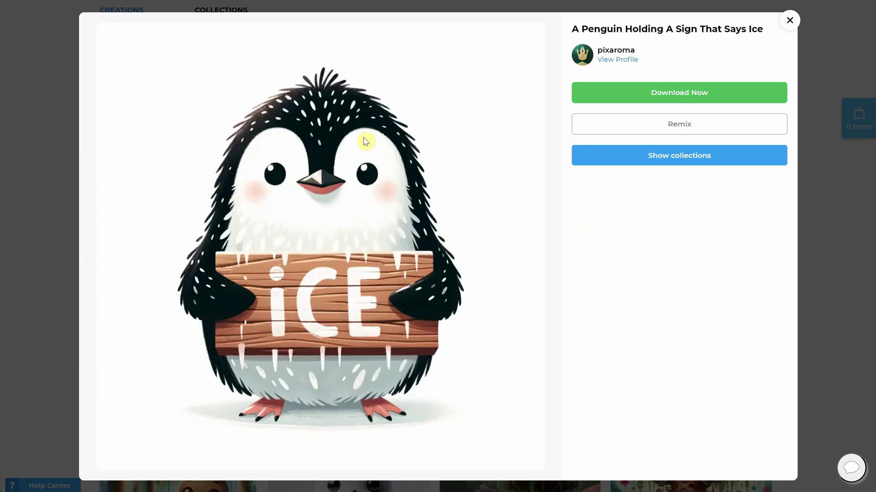
pyautogui.click(689, 161)
pyautogui.scroll(-1, 692, 183)
pyautogui.moveTo(694, 209)
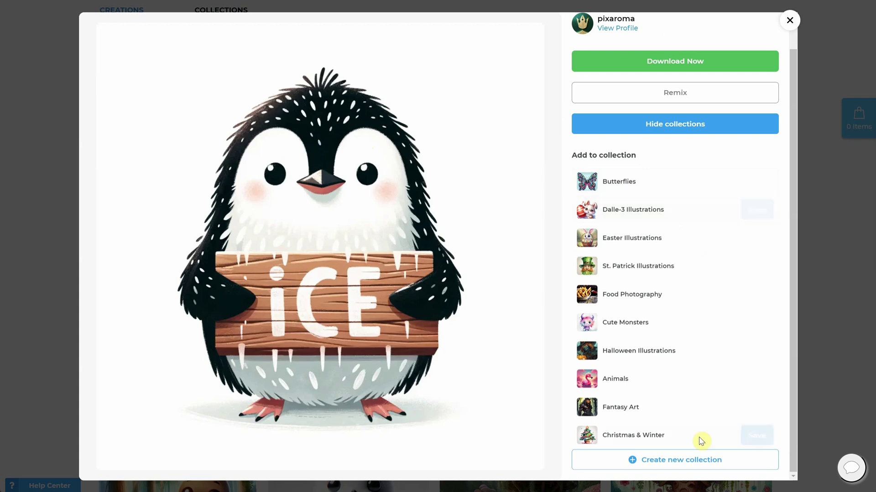
pyautogui.scroll(1, 673, 287)
pyautogui.scroll(-6, 691, 297)
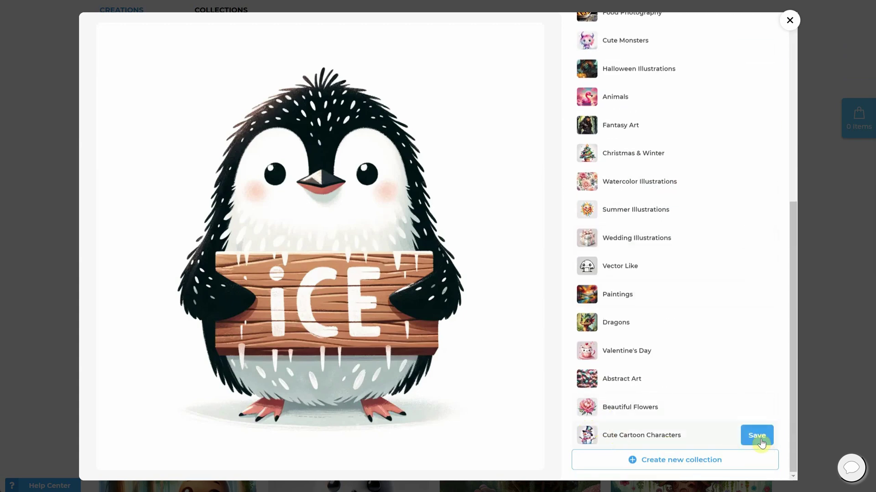
pyautogui.click(766, 437)
pyautogui.click(817, 315)
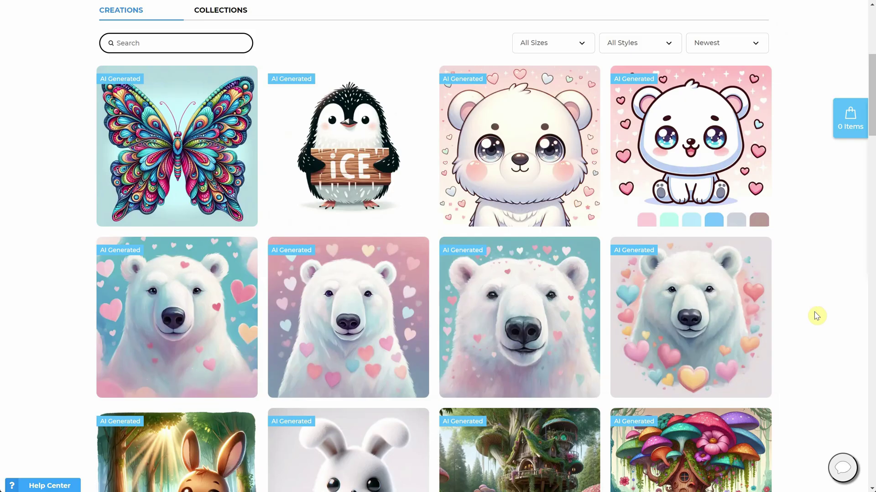
# Also save the penguin to the Animals and Christmas & Winter collections
pyautogui.click(356, 141)
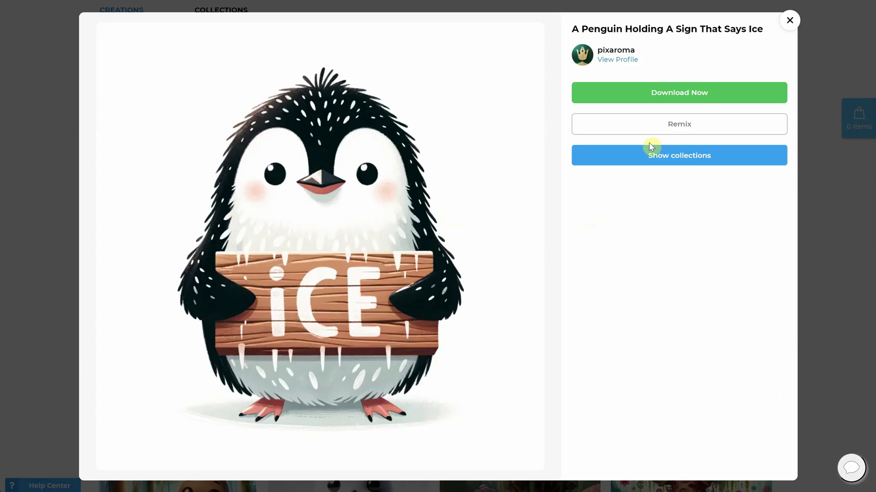
pyautogui.click(652, 156)
pyautogui.scroll(-5, 729, 215)
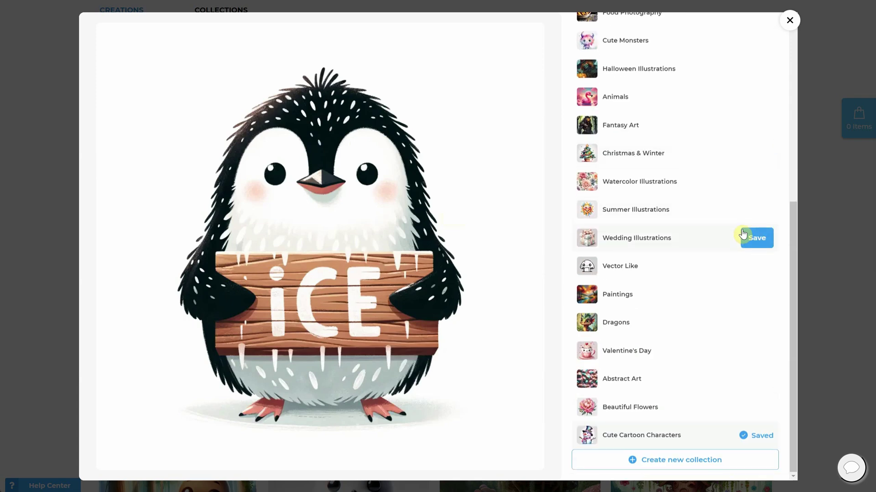
pyautogui.scroll(2, 678, 275)
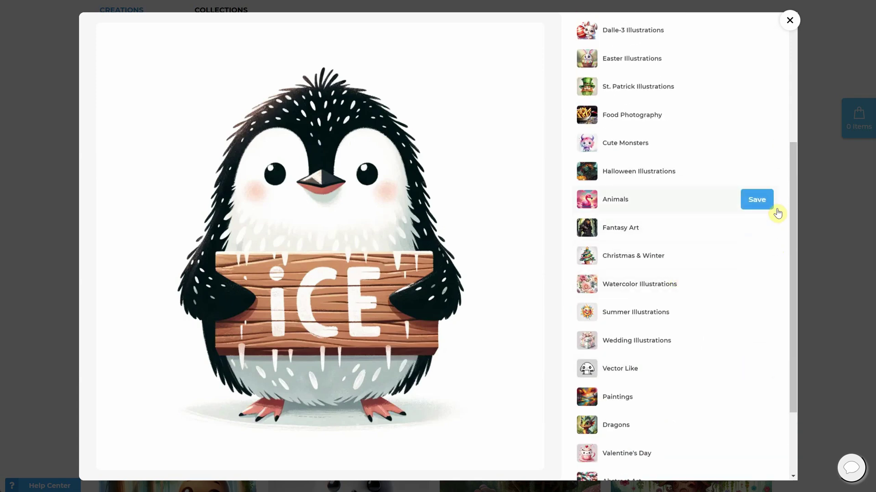
pyautogui.click(767, 205)
pyautogui.scroll(3, 679, 214)
pyautogui.scroll(-2, 681, 214)
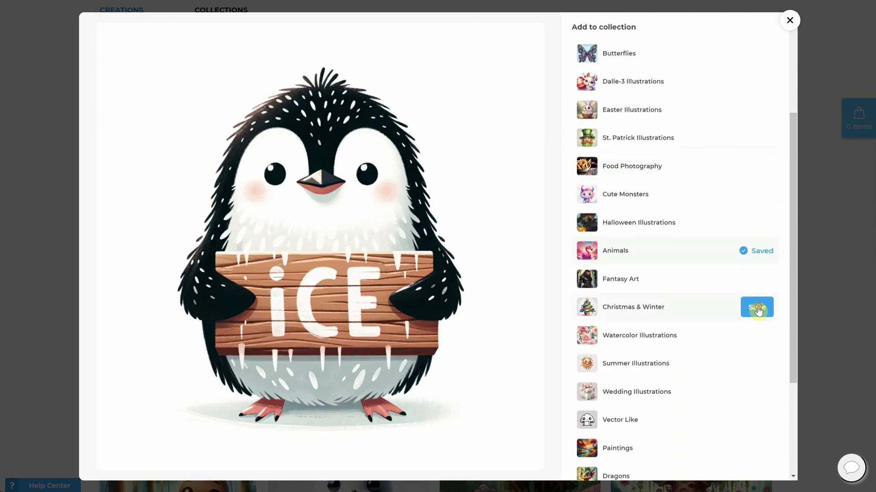
pyautogui.click(757, 308)
pyautogui.scroll(-3, 623, 205)
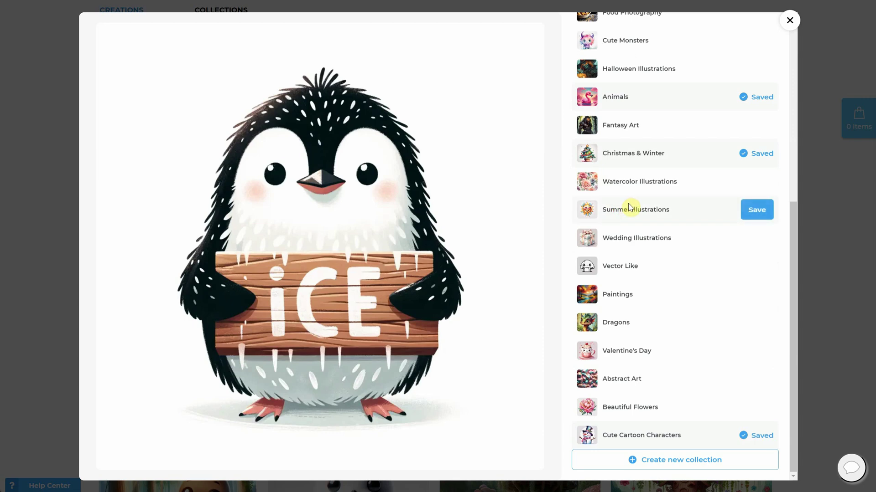
pyautogui.scroll(5, 630, 207)
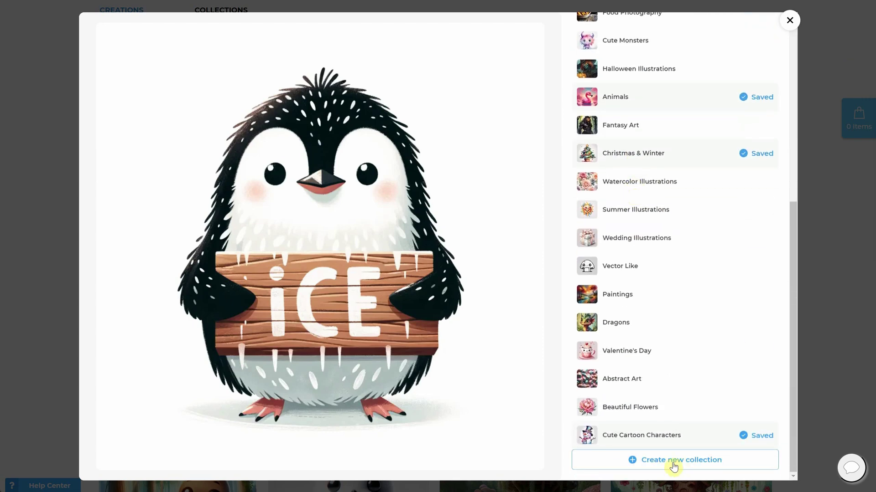
# Abandon a new-collection attempt, close the penguin details, and show the profile's Collections tab
pyautogui.click(674, 465)
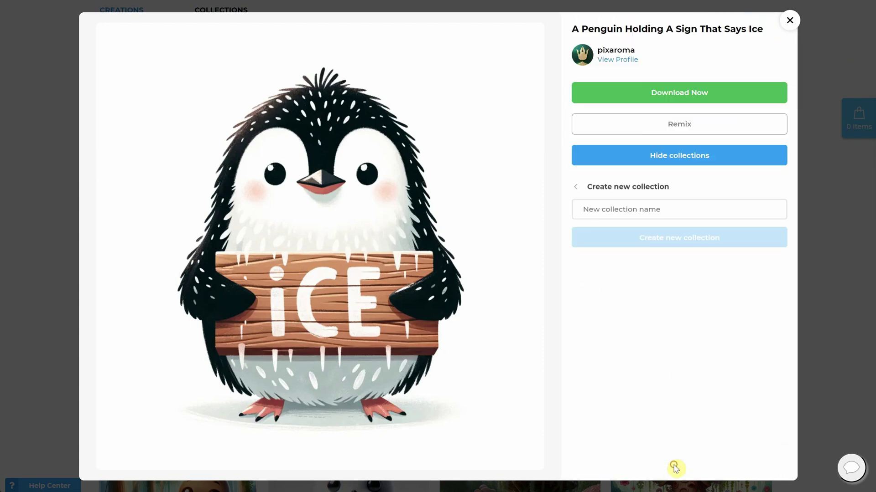
pyautogui.click(633, 206)
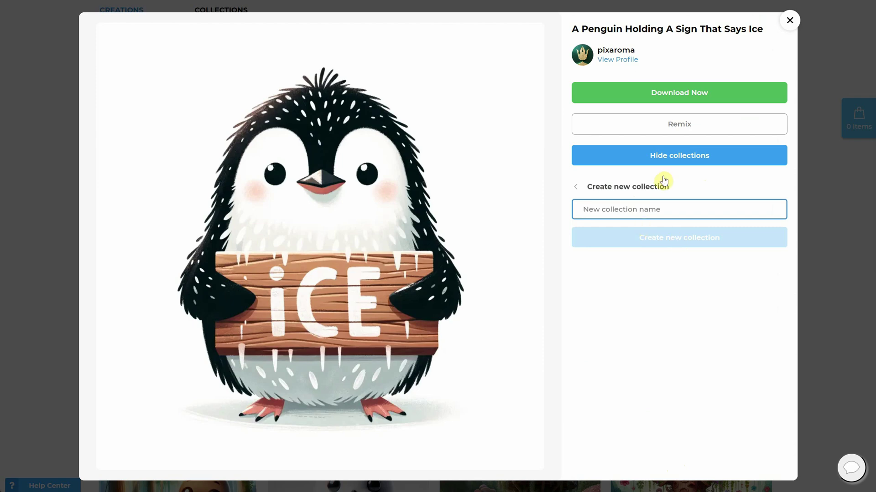
pyautogui.click(789, 20)
pyautogui.scroll(5, 210, 291)
pyautogui.click(210, 290)
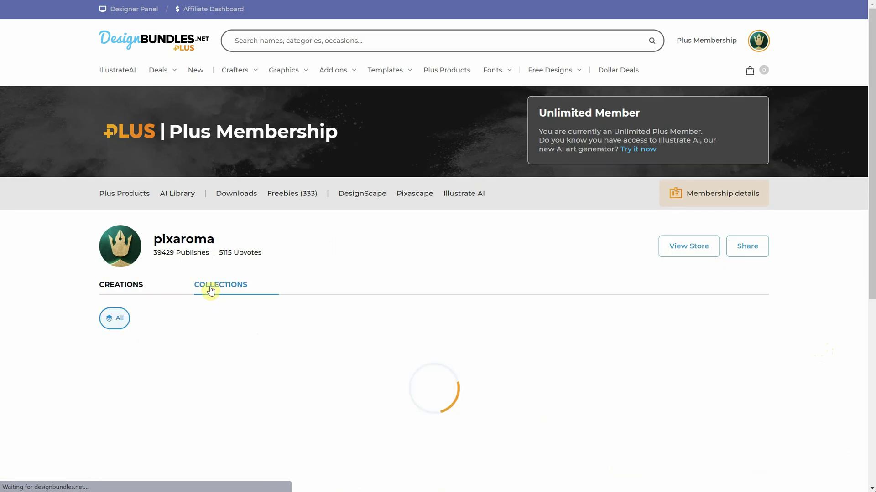